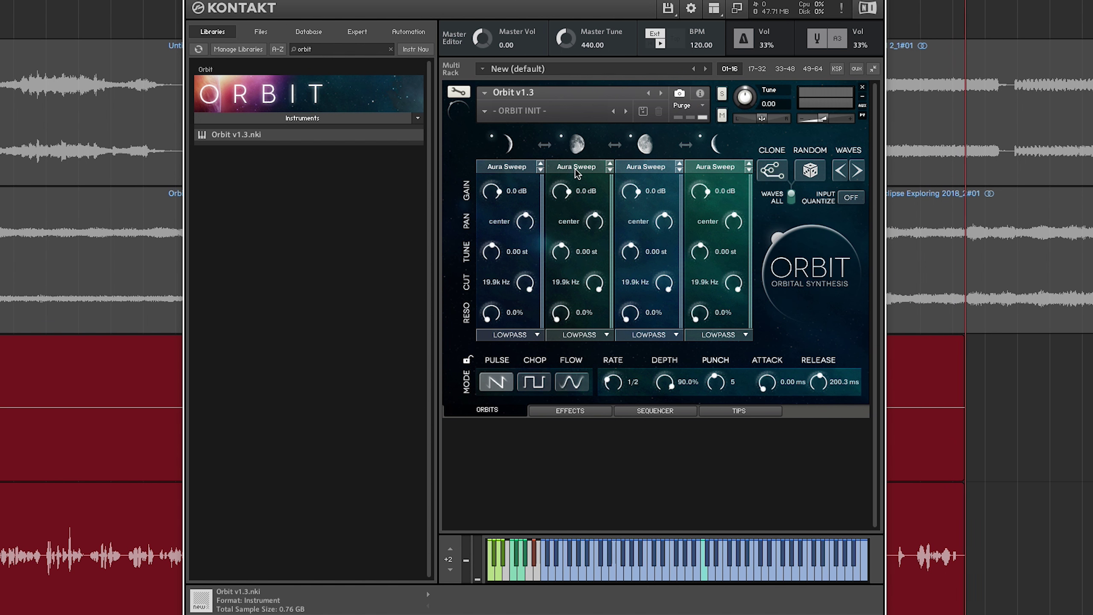
- Browse the second orbit's waveform list and the first orbit's filter types without changing either
left_click(580, 167)
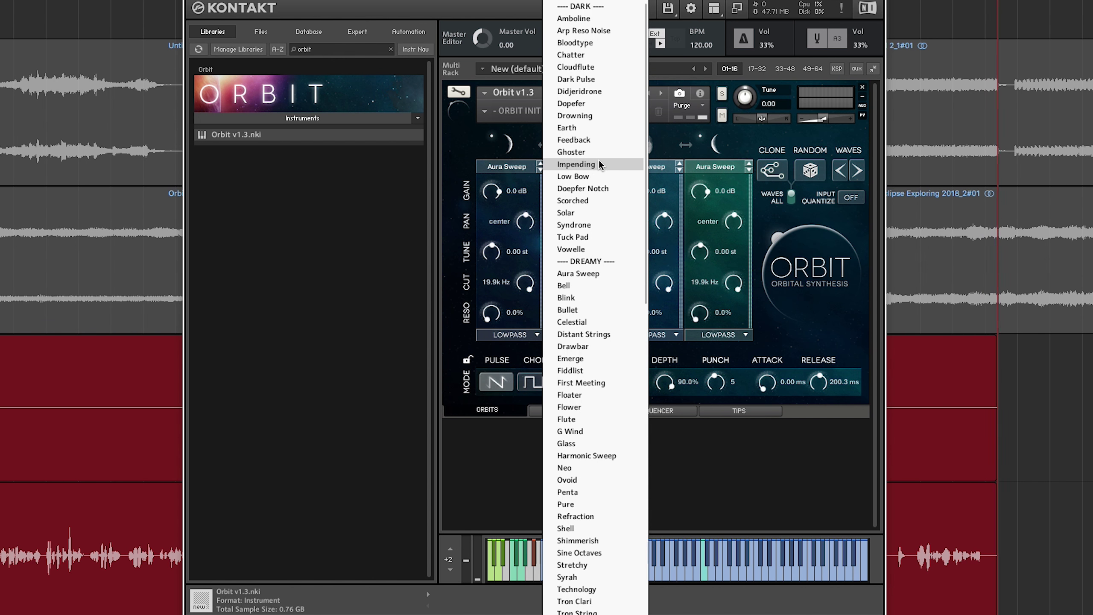
scroll(598, 202, "down", 10)
scroll(598, 203, "up", 10)
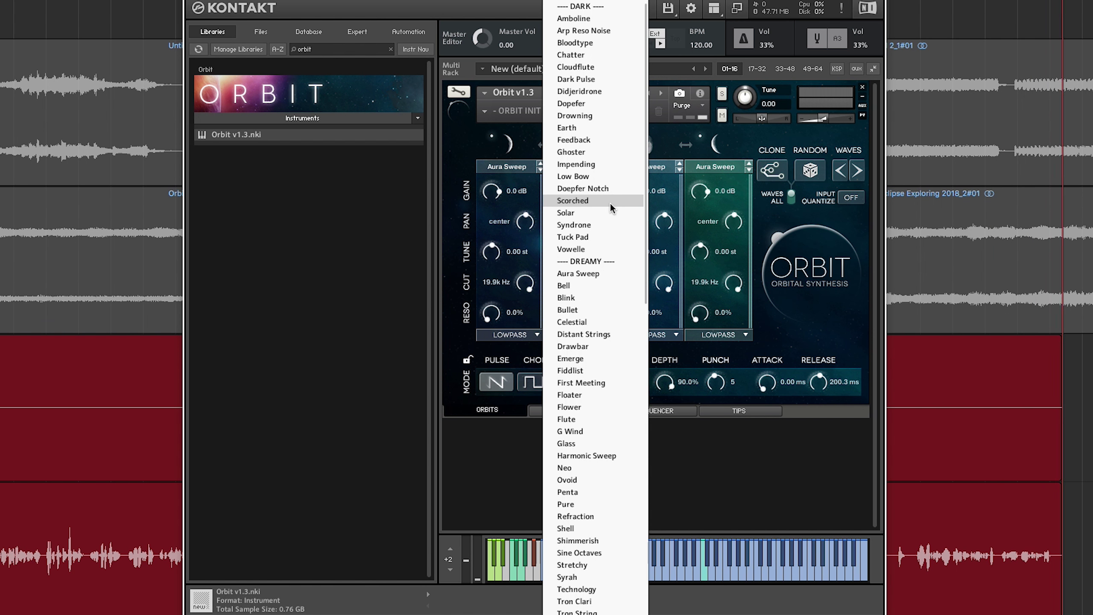
left_click(720, 446)
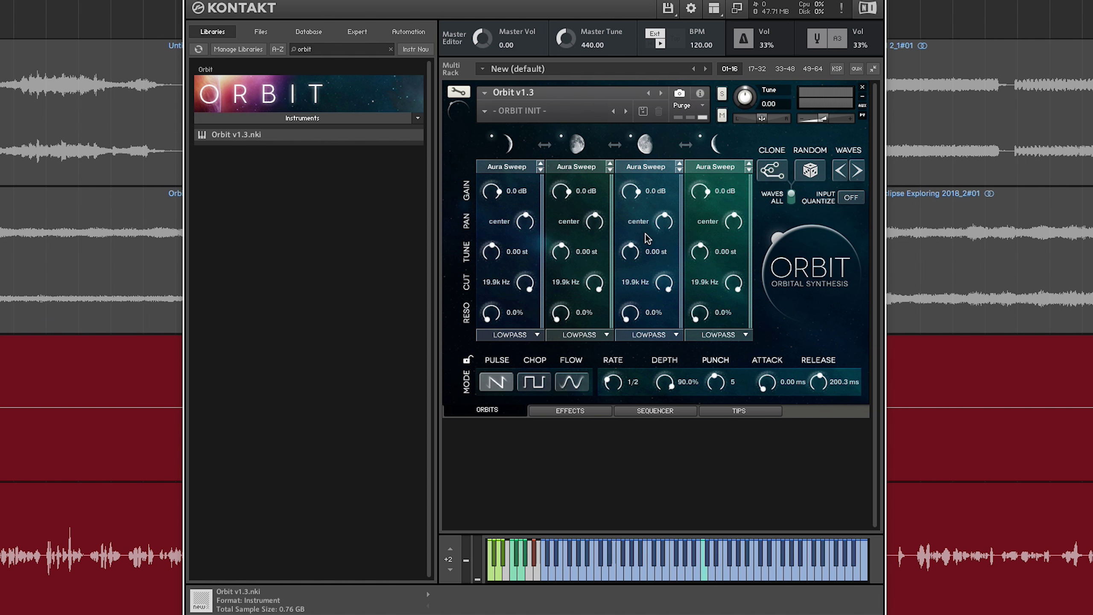
left_click(514, 335)
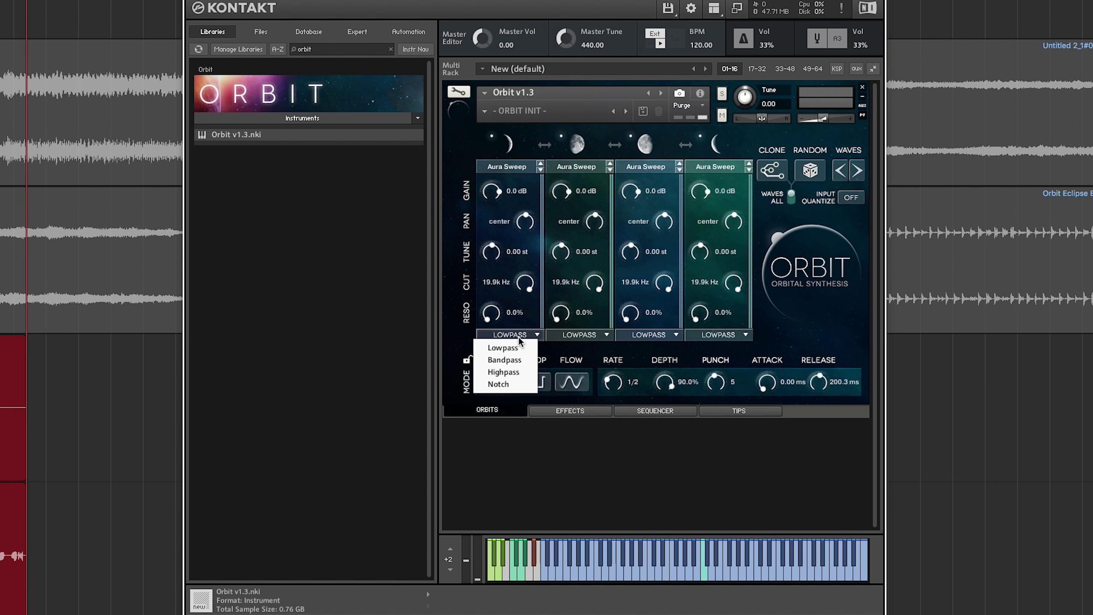
left_click(533, 337)
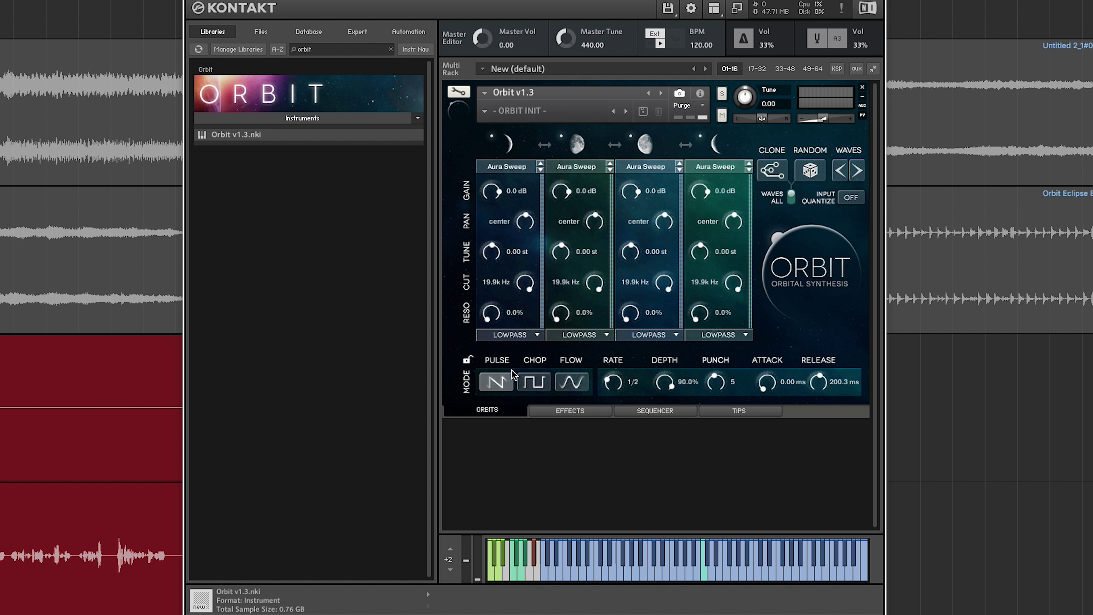
- Compare the Chop and Flow orbiting modes, and raise the orbiting depth to 100% in Chop mode
left_click(534, 381)
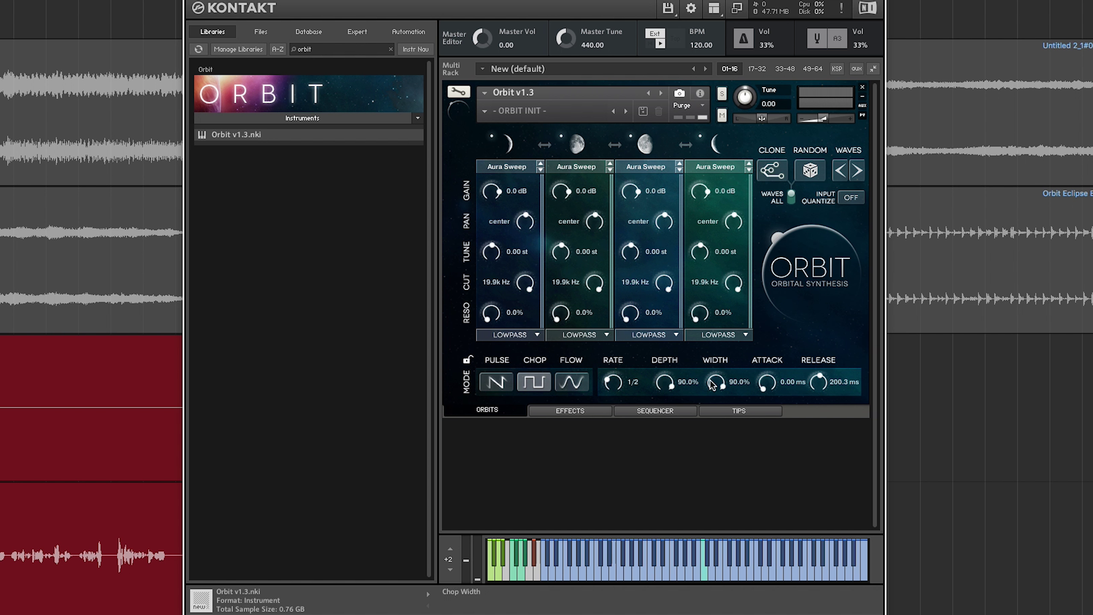
left_click(586, 386)
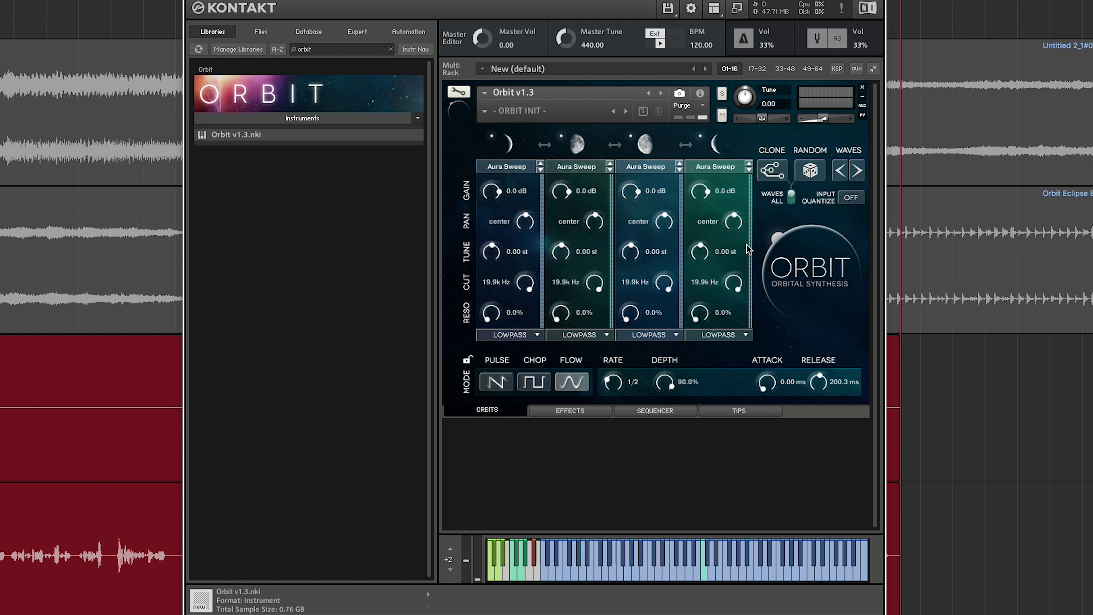
left_click(533, 382)
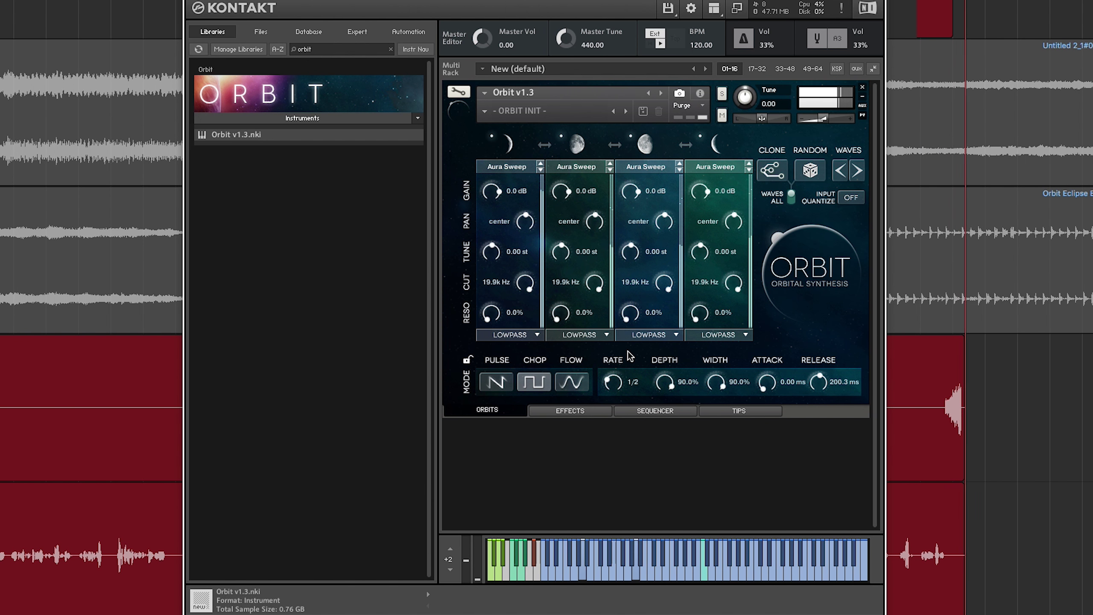
left_click_drag(664, 386, 673, 346)
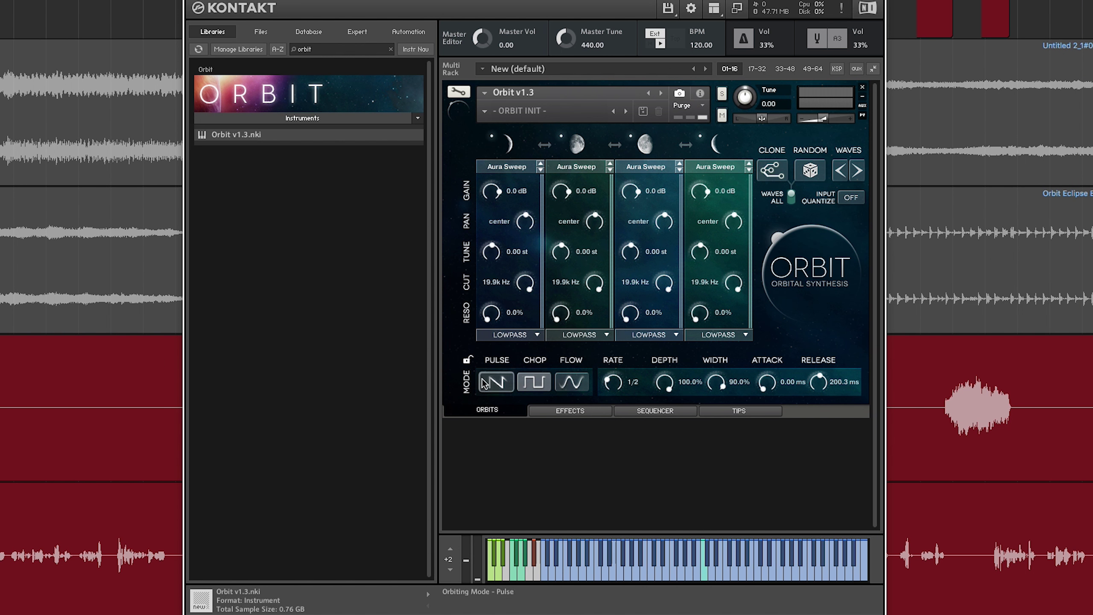
- Switch the orbiting mode to Pulse and set the punch to 8
left_click(496, 381)
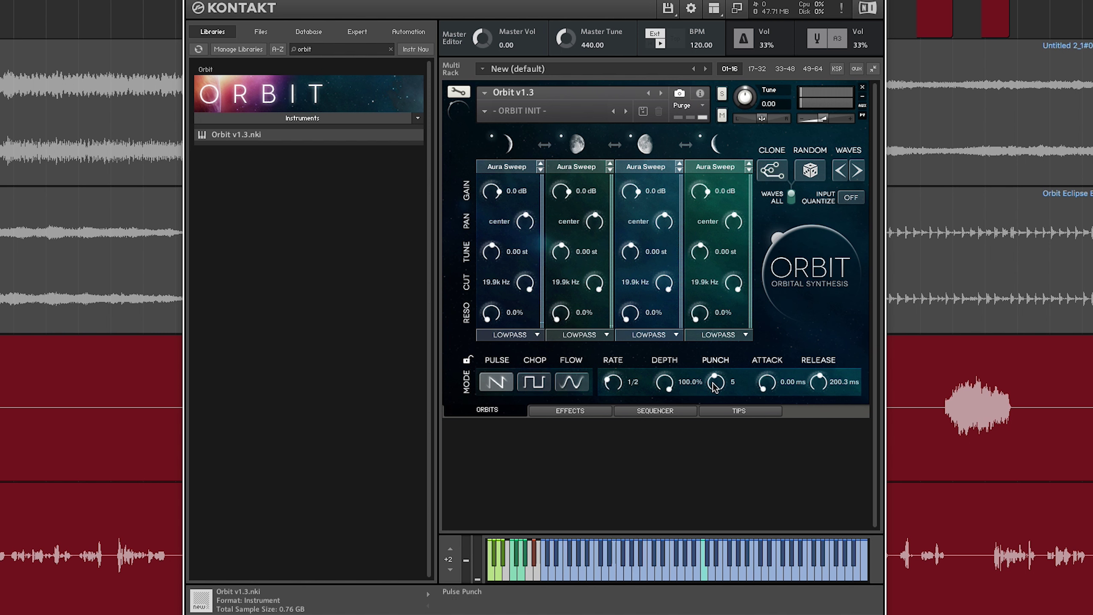
key("space")
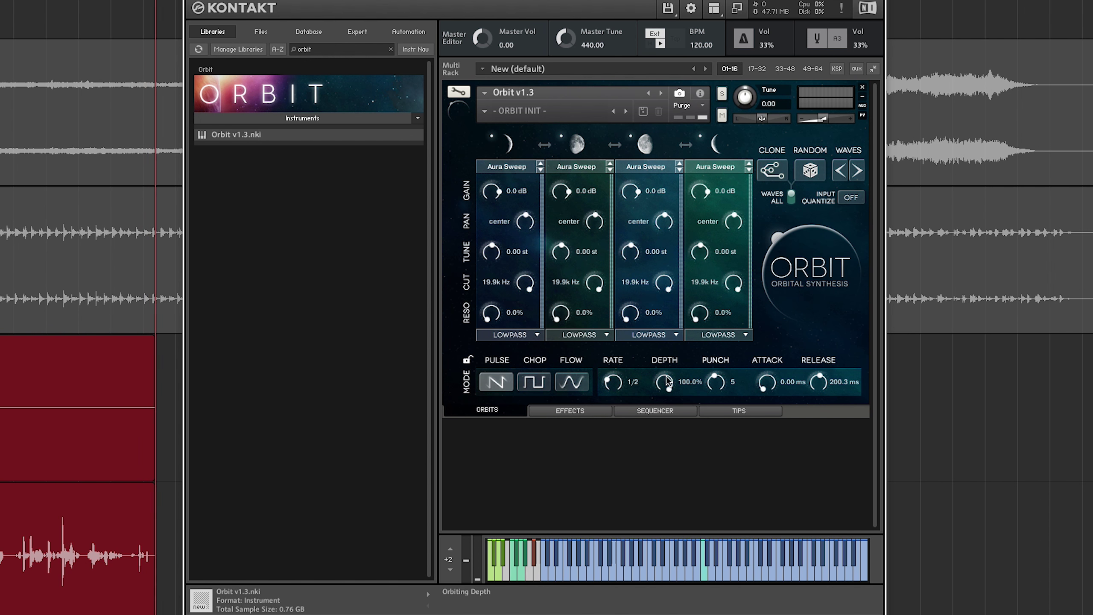
mouse_move(717, 384)
left_mouse_down()
mouse_move(716, 405)
mouse_move(716, 370)
mouse_move(705, 450)
mouse_move(715, 412)
mouse_move(715, 487)
mouse_move(732, 407)
mouse_move(716, 396)
mouse_move(718, 471)
mouse_move(727, 380)
mouse_move(725, 417)
mouse_move(720, 394)
left_mouse_up()
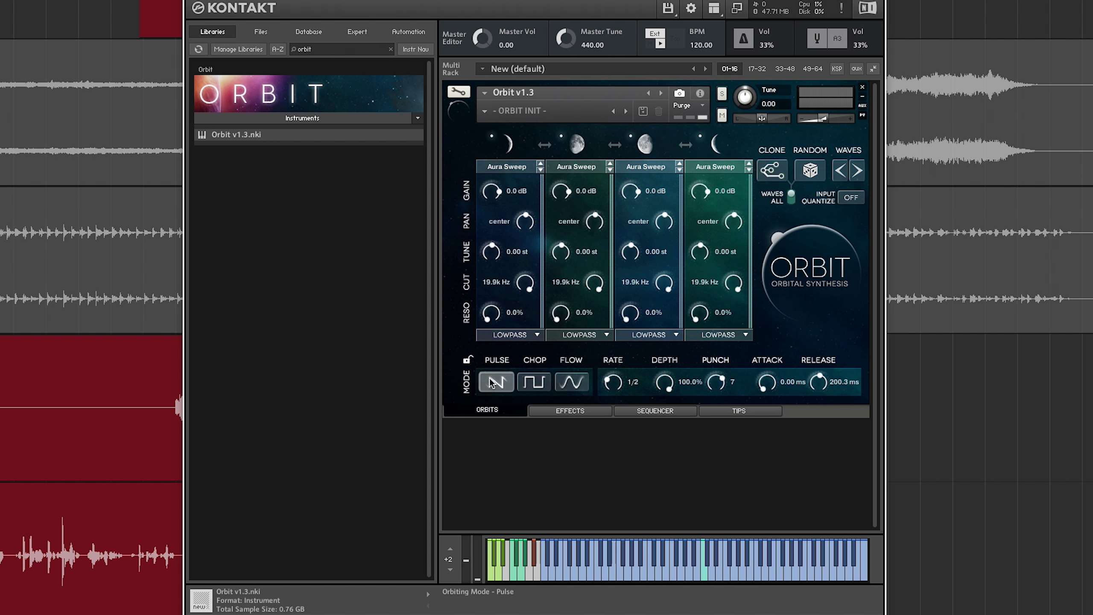
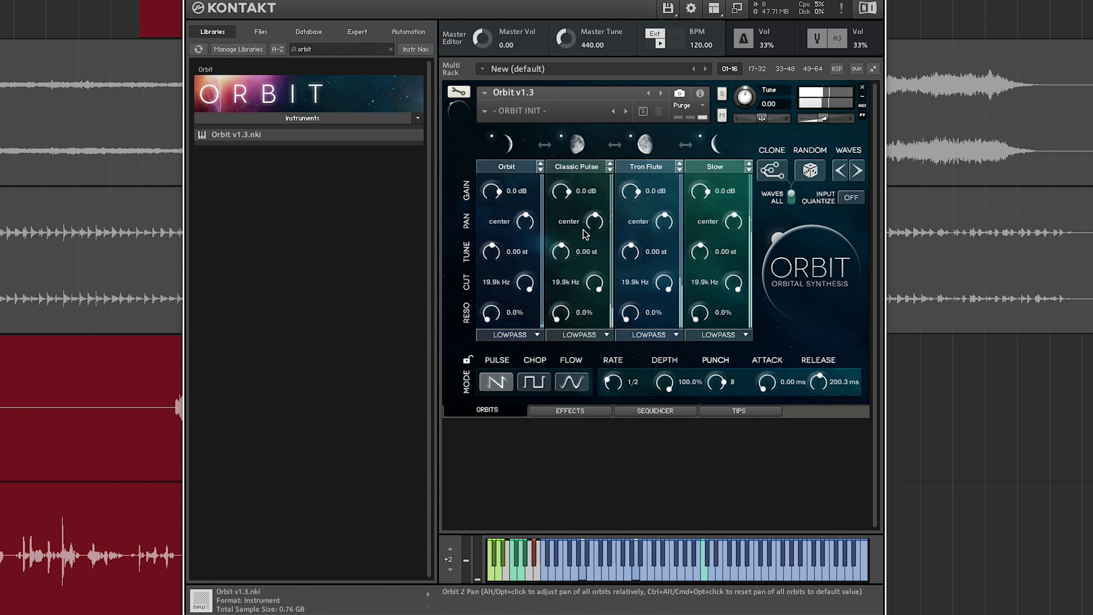
- Pan the first orbit to 31 L, the second to 100 R, the third to 41 R and the fourth to 100 L
left_click_drag(528, 223, 529, 245)
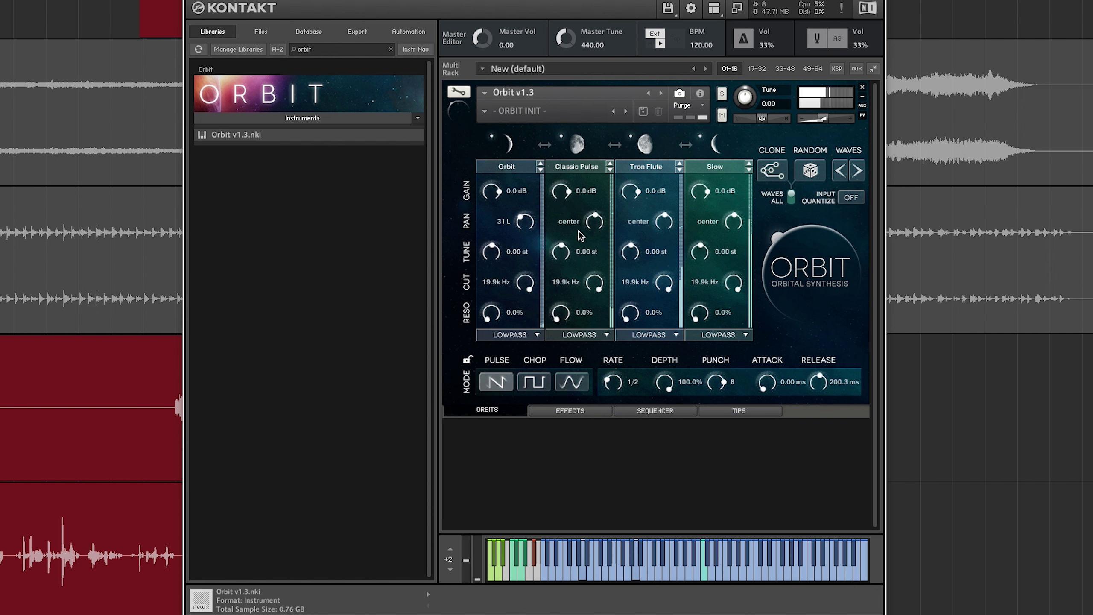
left_click_drag(667, 224, 667, 196)
mouse_move(595, 223)
left_mouse_down()
mouse_move(593, 235)
mouse_move(595, 202)
left_mouse_up()
left_click_drag(733, 223, 722, 404)
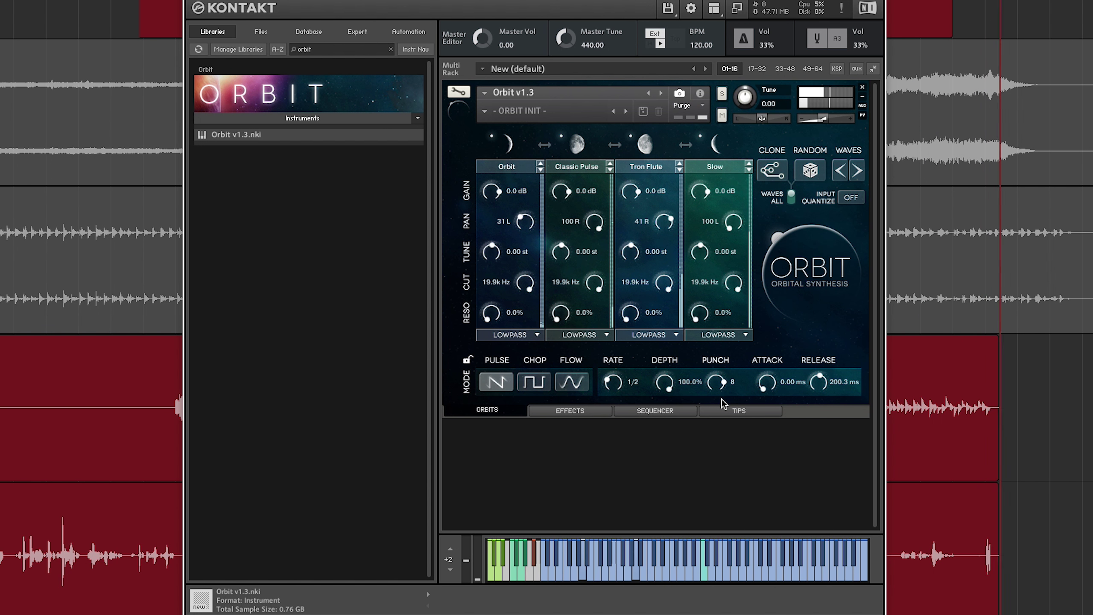
- Compare Chop mode with Pulse mode, and try orbiting depths of 76.9%, 0% and 72% in Pulse mode
left_click(533, 382)
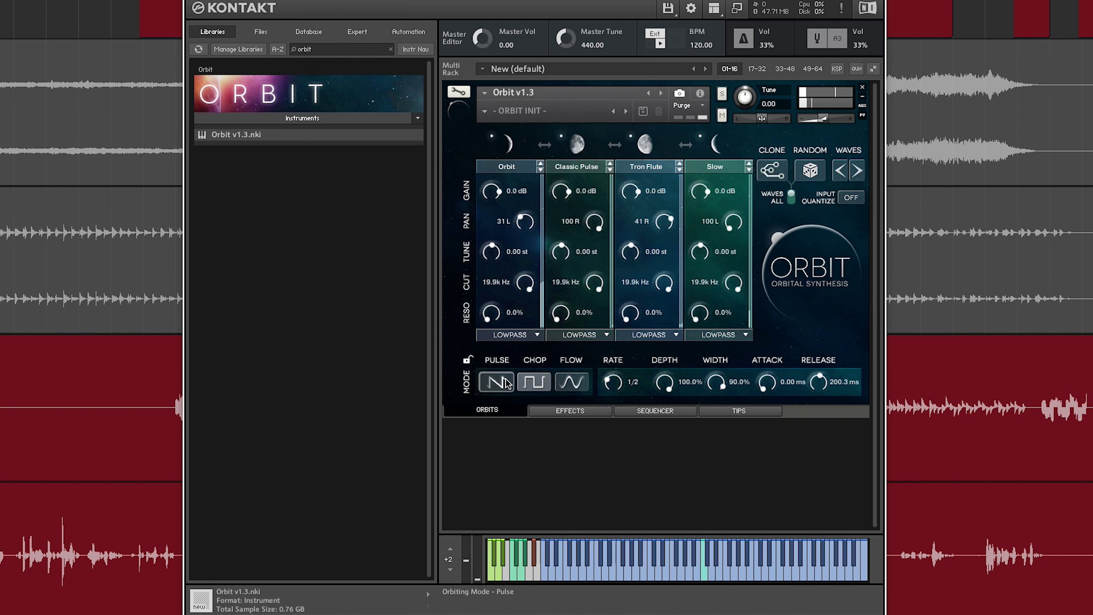
left_click_drag(668, 387, 673, 406)
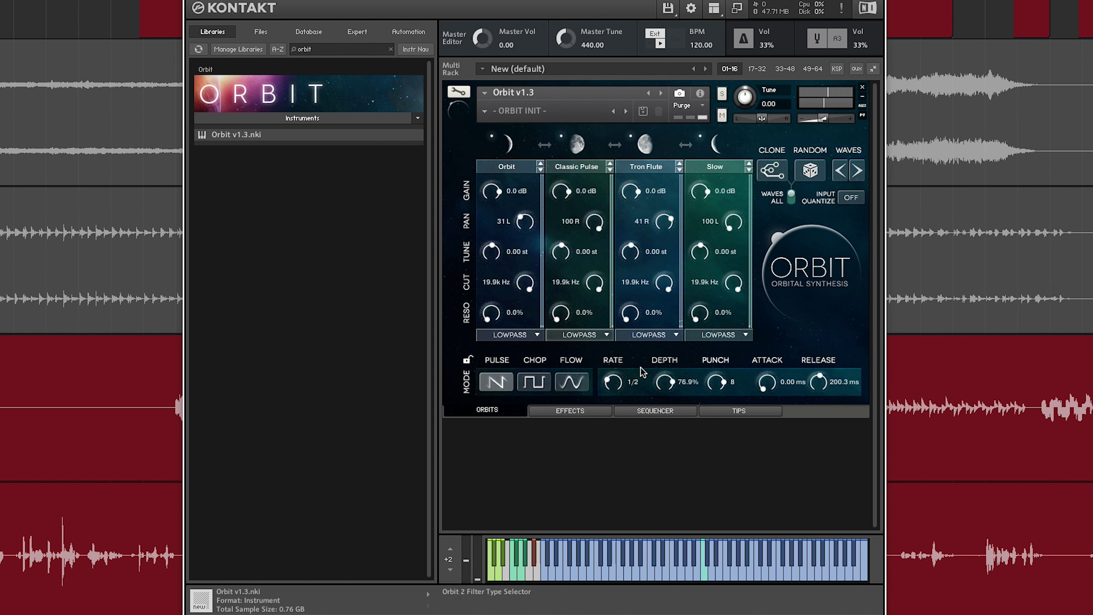
key("space")
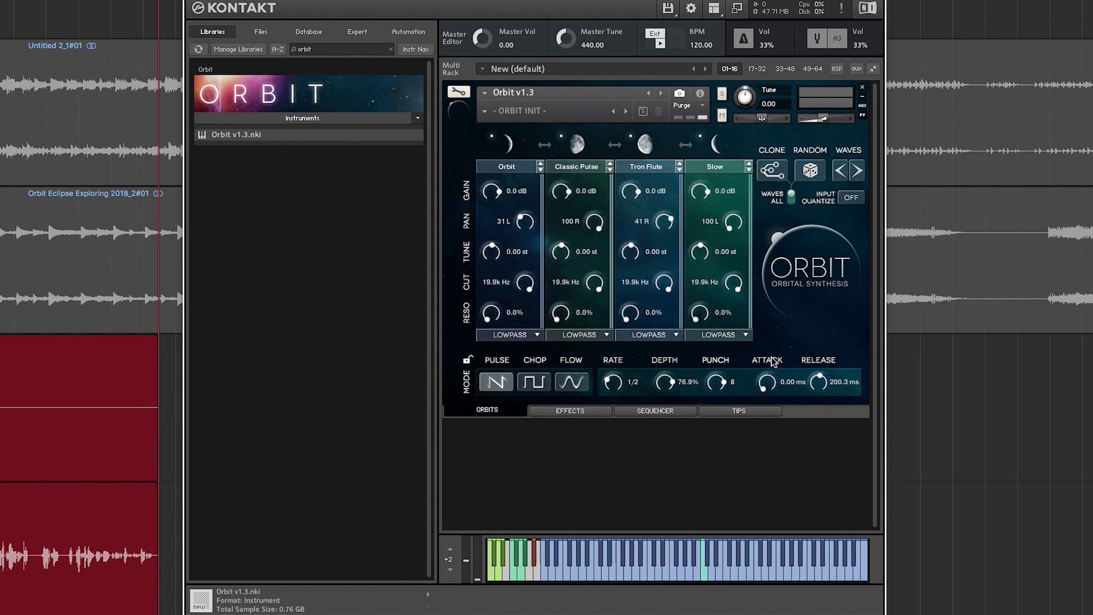
left_click_drag(669, 390, 687, 533)
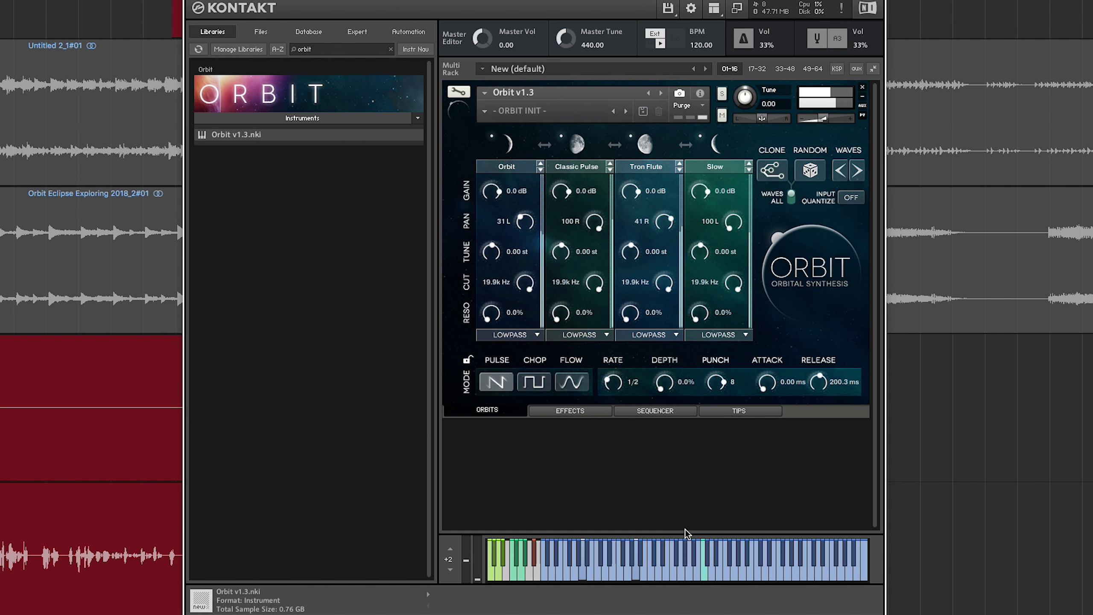
left_click_drag(682, 467, 665, 382)
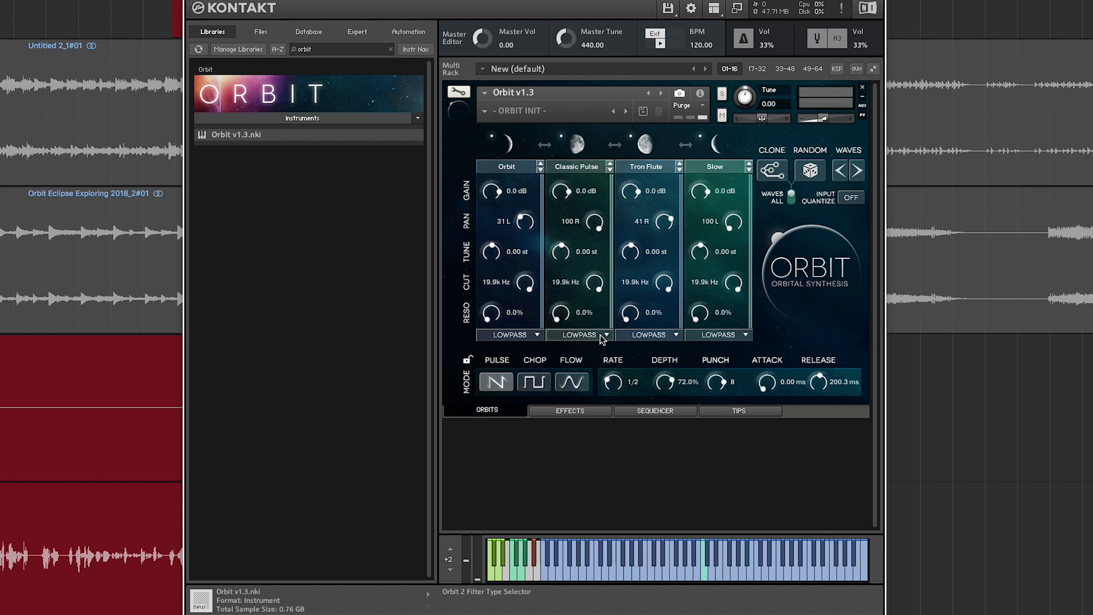
- Set the cutoff to 2.4 kHz on orbits two and four and 1.8 kHz on orbit three, with 44.9% resonance on orbit four
left_click_drag(602, 285, 603, 332)
left_click_drag(664, 282, 733, 280)
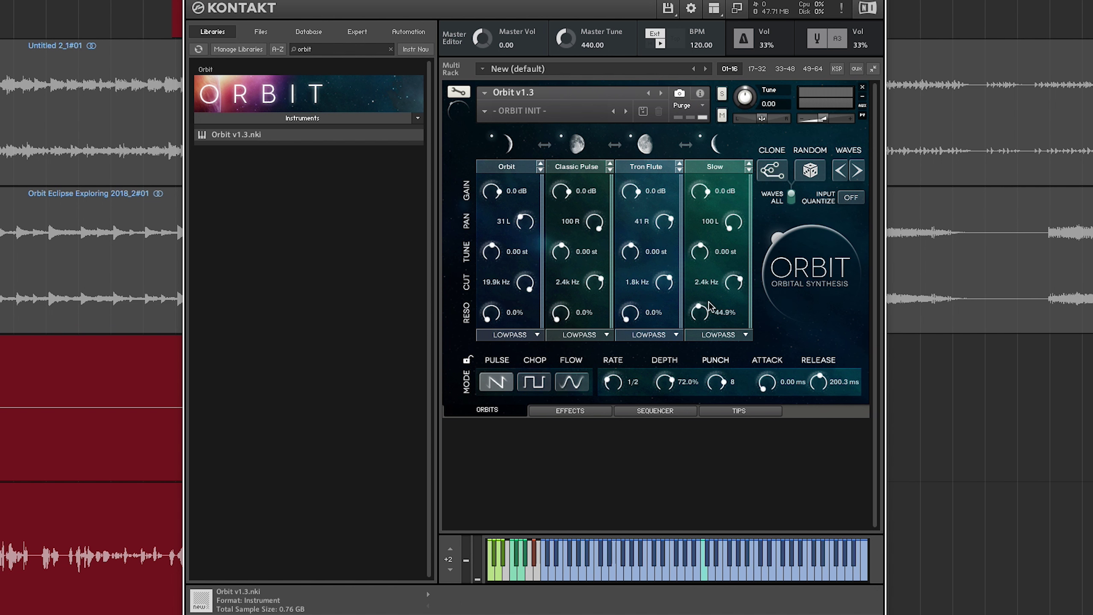
- Set orbit two to 1.6 kHz cutoff and 58.7% resonance, orbit one's cutoff to 482.6 Hz, the rate to 1/4 and the depth to 87.1%
left_click_drag(561, 314, 532, 369)
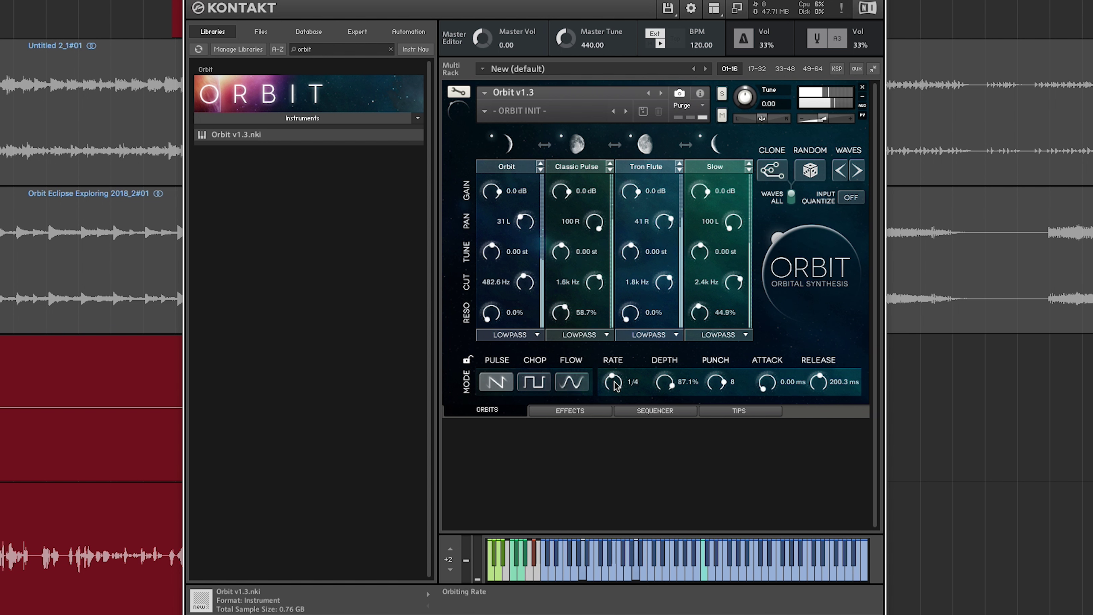
left_click_drag(618, 379, 620, 390)
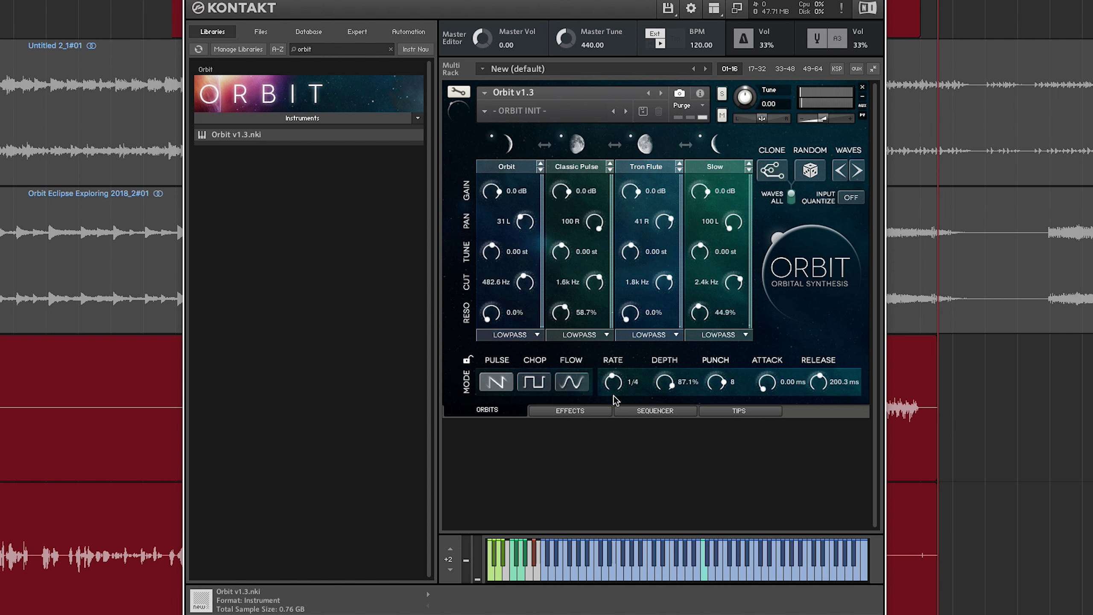
- View the effects page and the effect types available in the Phaser slot, keeping Phaser
left_click(570, 411)
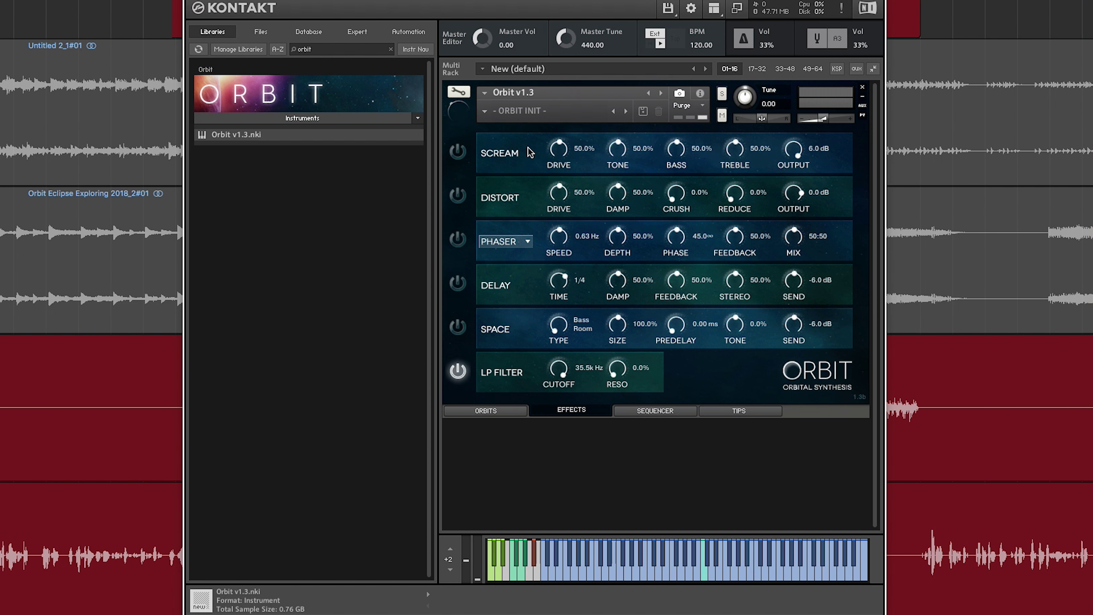
left_click(526, 242)
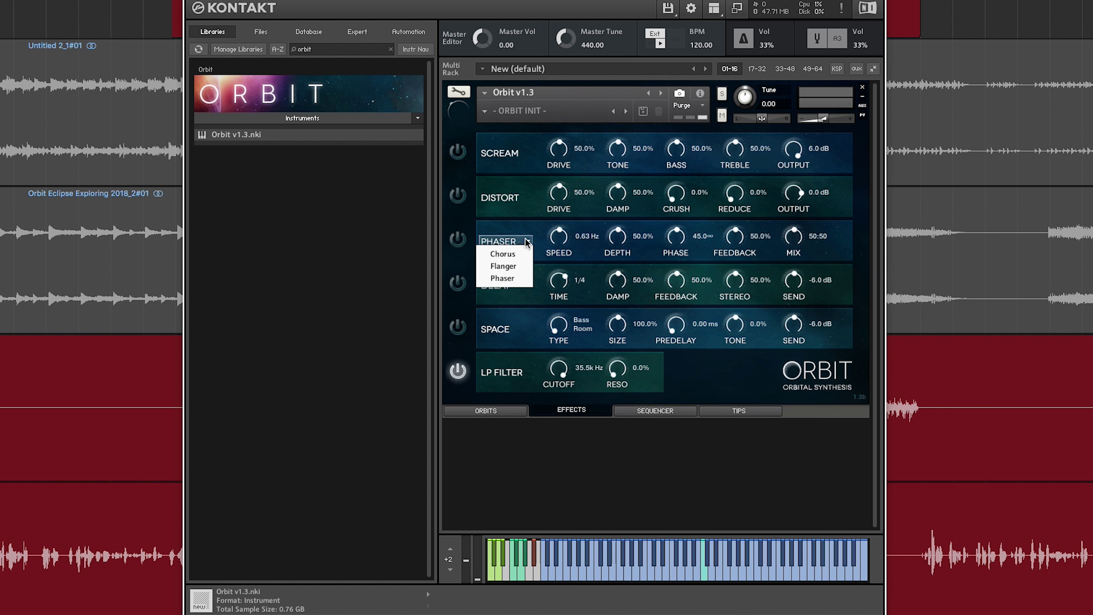
left_click(533, 237)
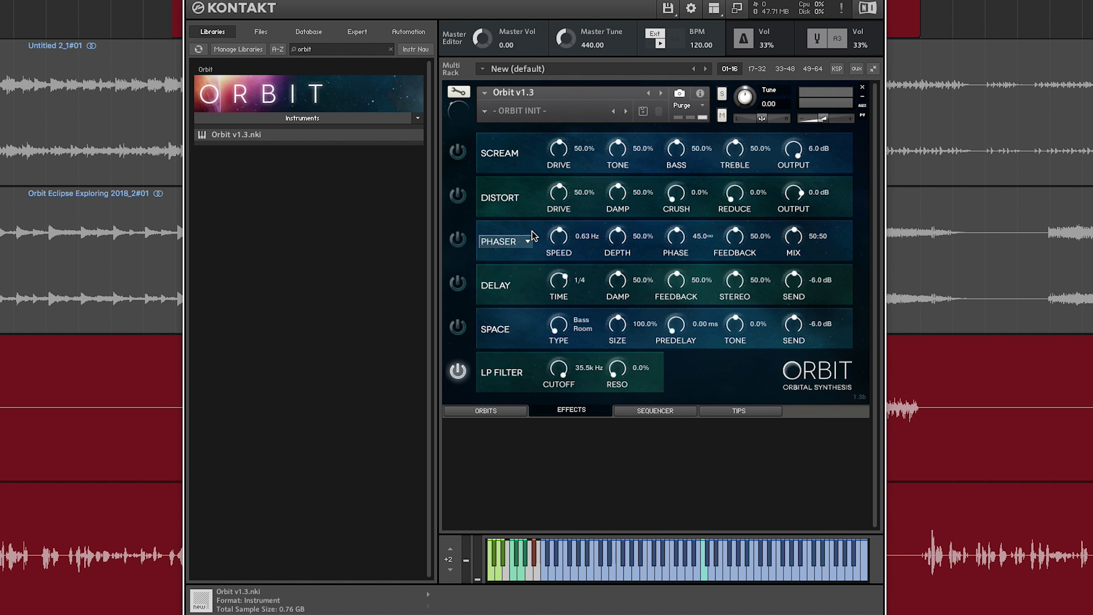
- Enable the Space effect with type London Road, size 112.9%, predelay 15.0 ms, tone -44.4% and send 4.2 dB
key("space")
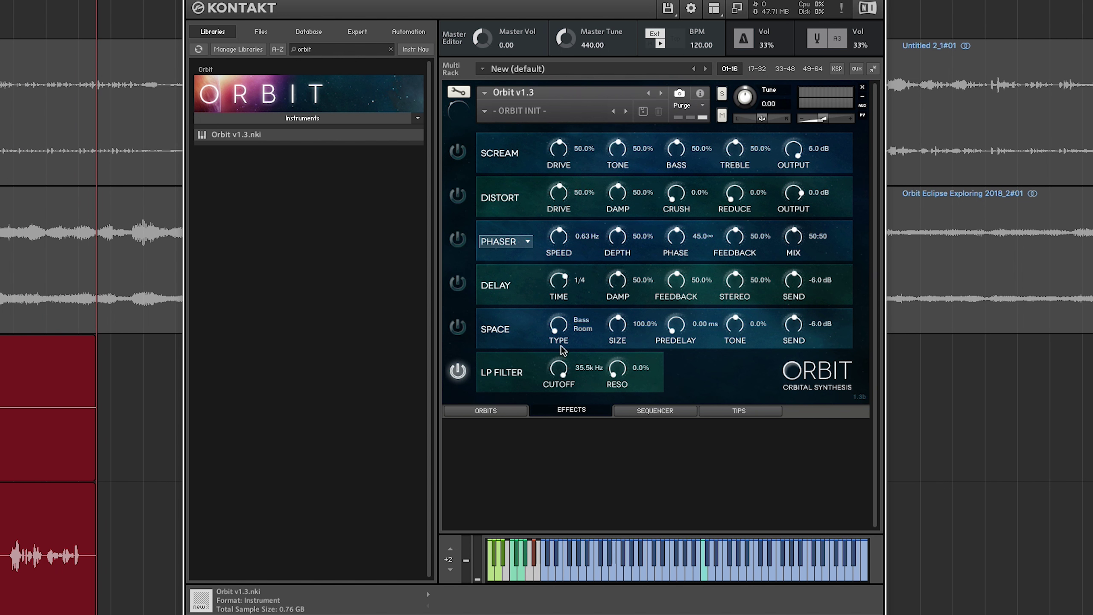
left_click_drag(561, 351, 564, 301)
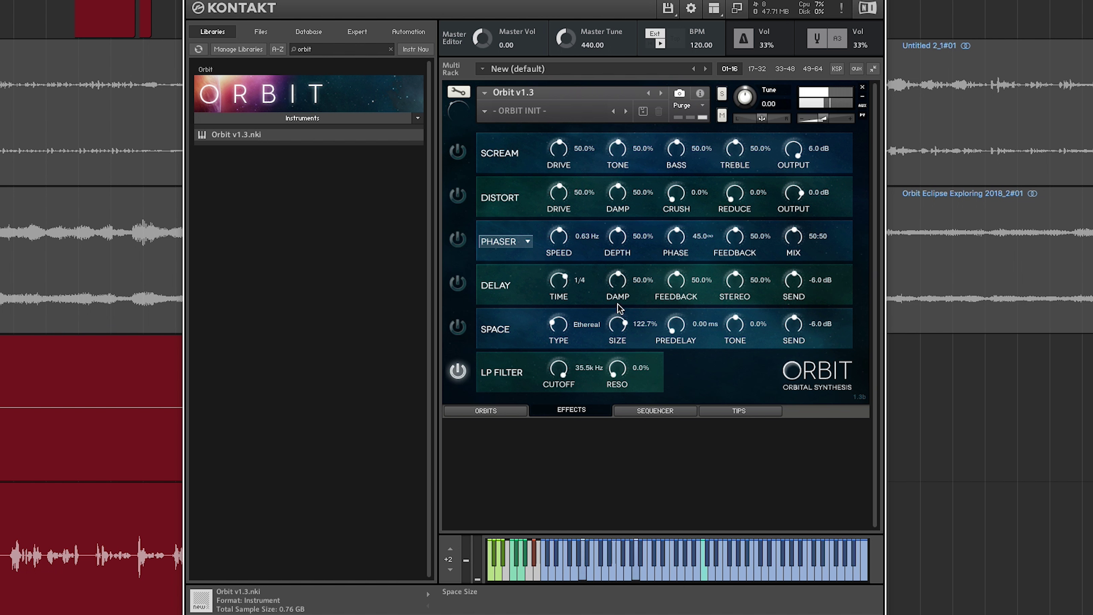
left_click_drag(619, 331, 585, 349)
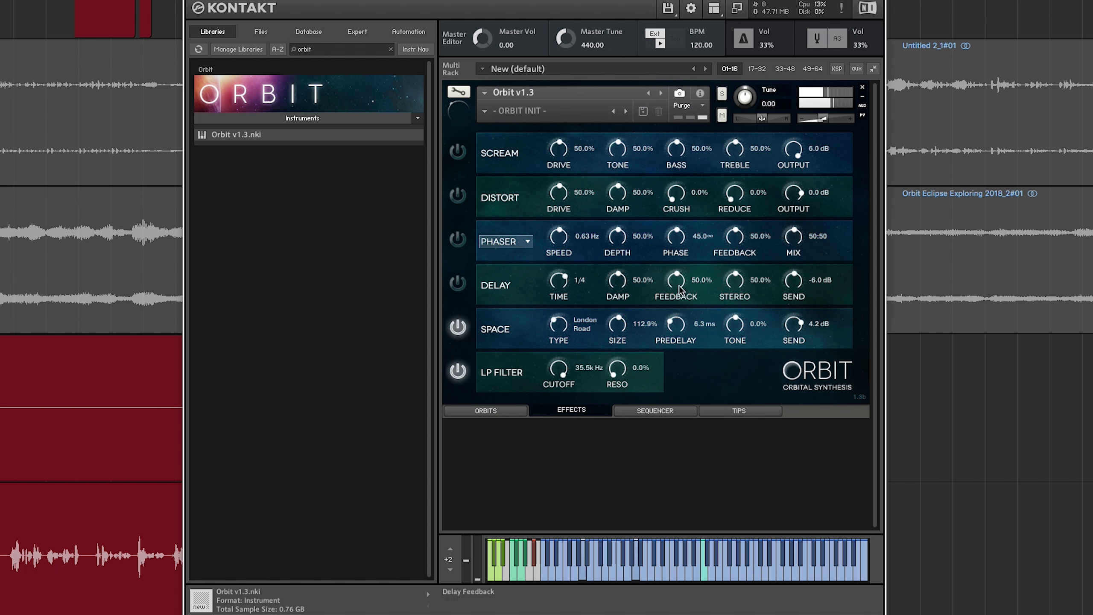
left_click_drag(679, 329, 734, 316)
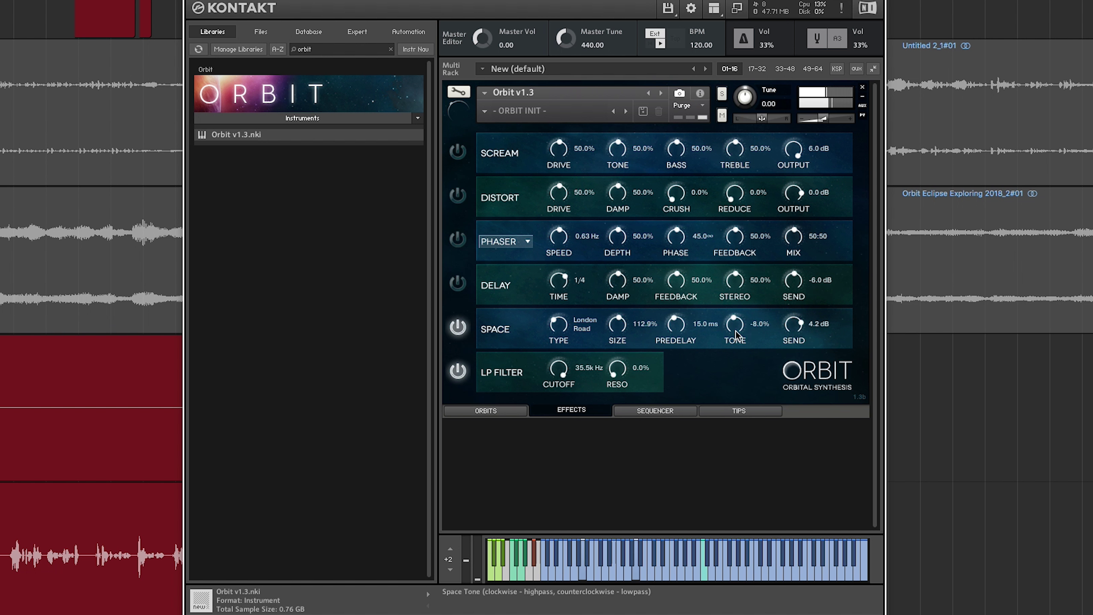
left_click_drag(739, 360, 739, 367)
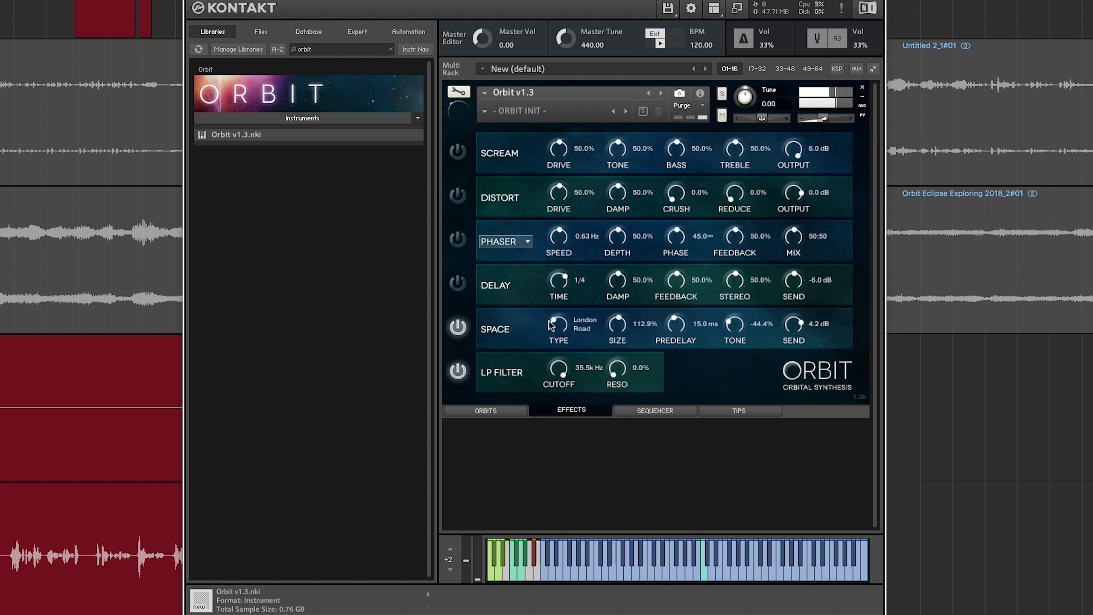
- Review the sequencer, orbits and effects pages, finishing on the sequencer page
left_click(655, 411)
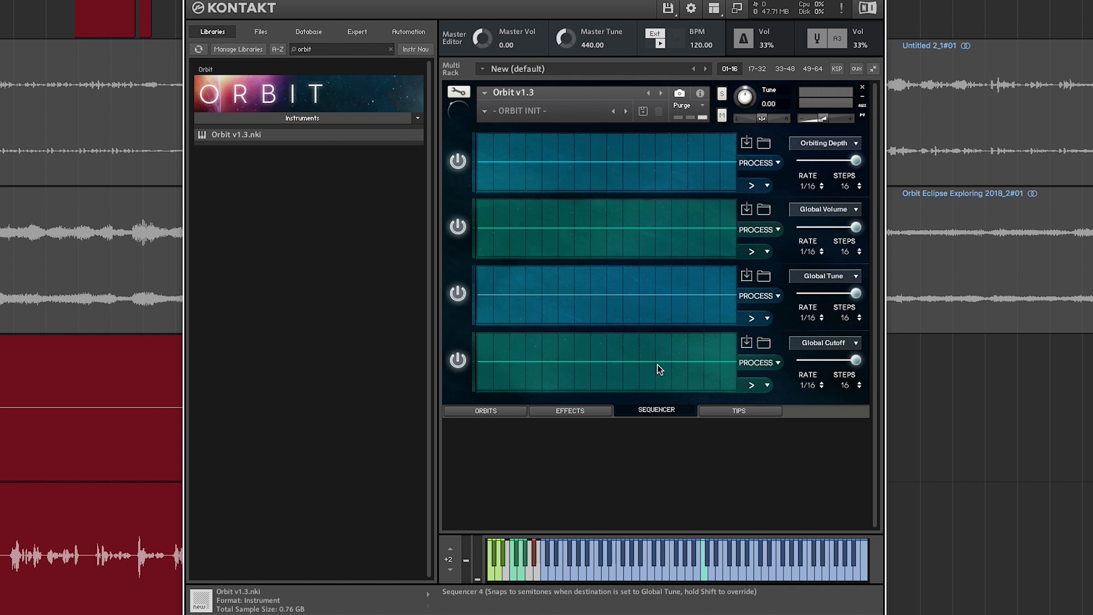
left_click(517, 410)
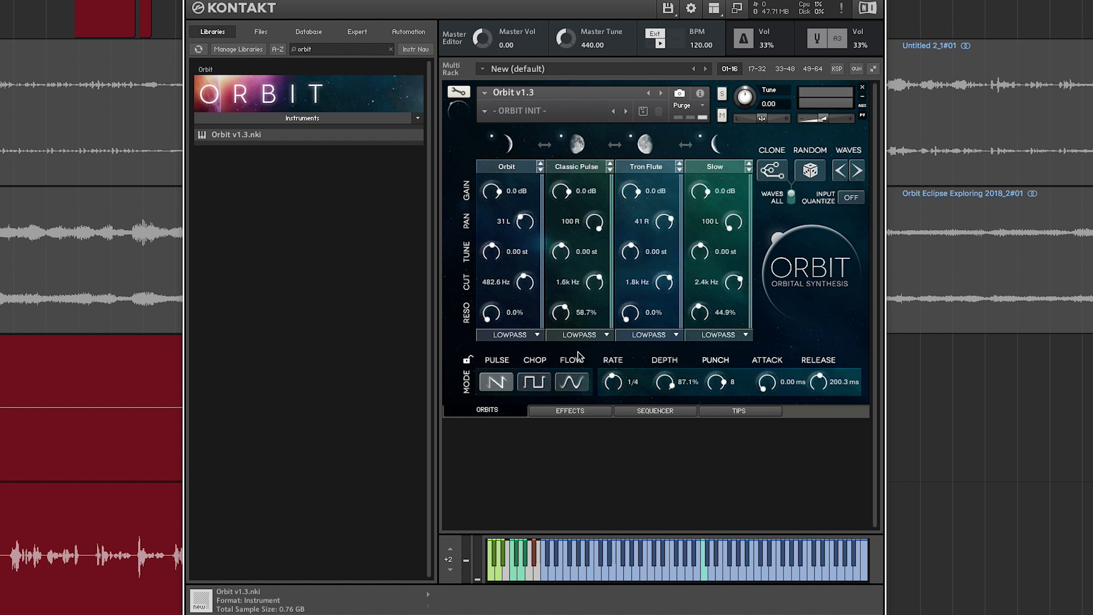
left_click(570, 411)
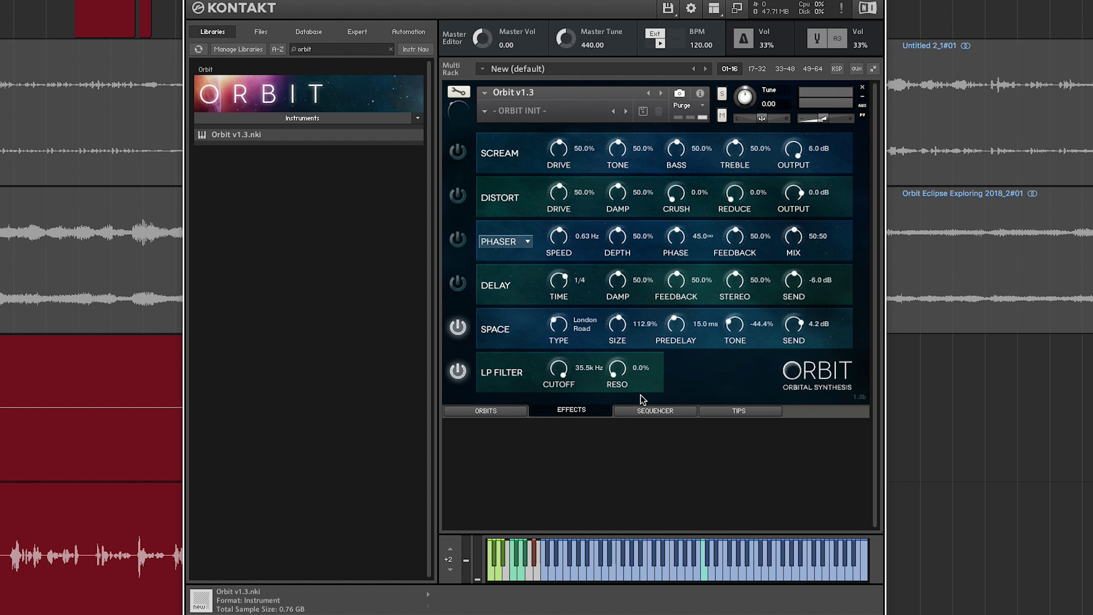
left_click(662, 414)
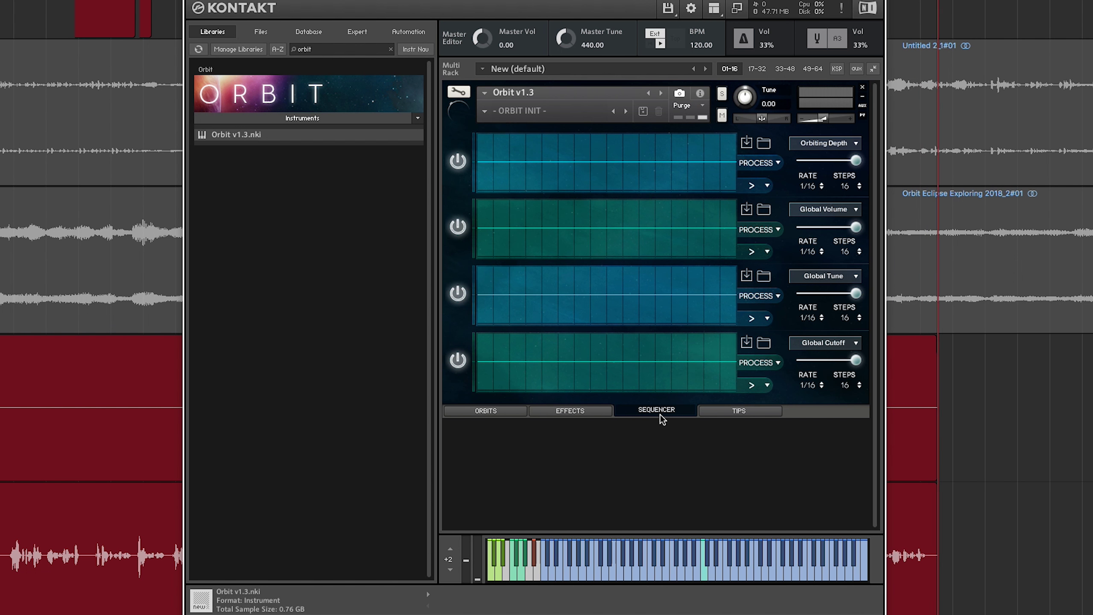
- View the modulation destinations available to the first sequencer, keeping Orbiting Depth, and switch the second sequencer back on
left_click(837, 143)
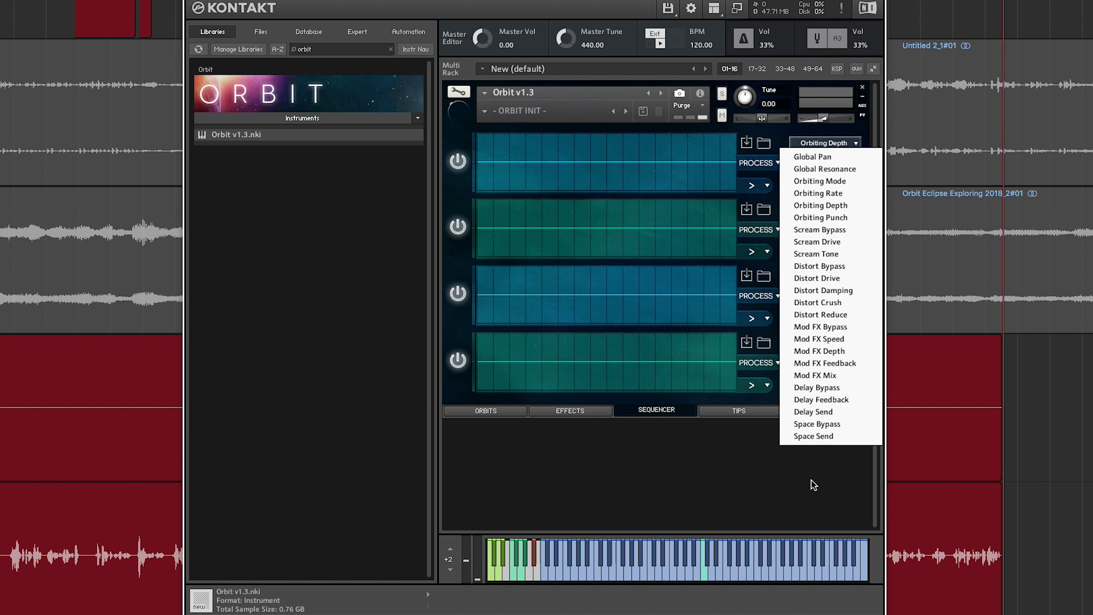
left_click(835, 144)
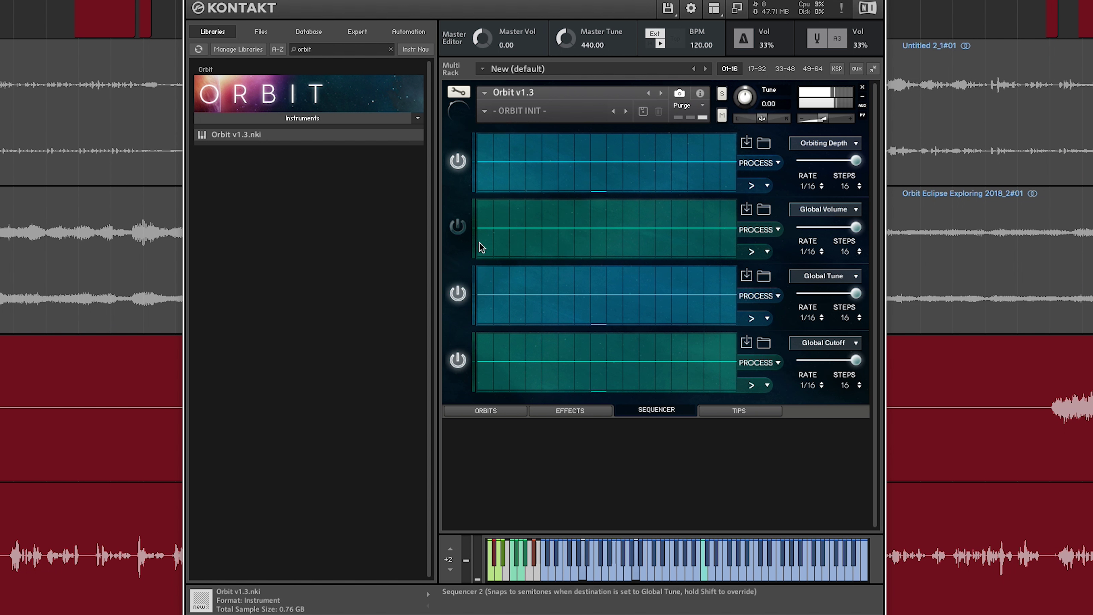
left_click(456, 227)
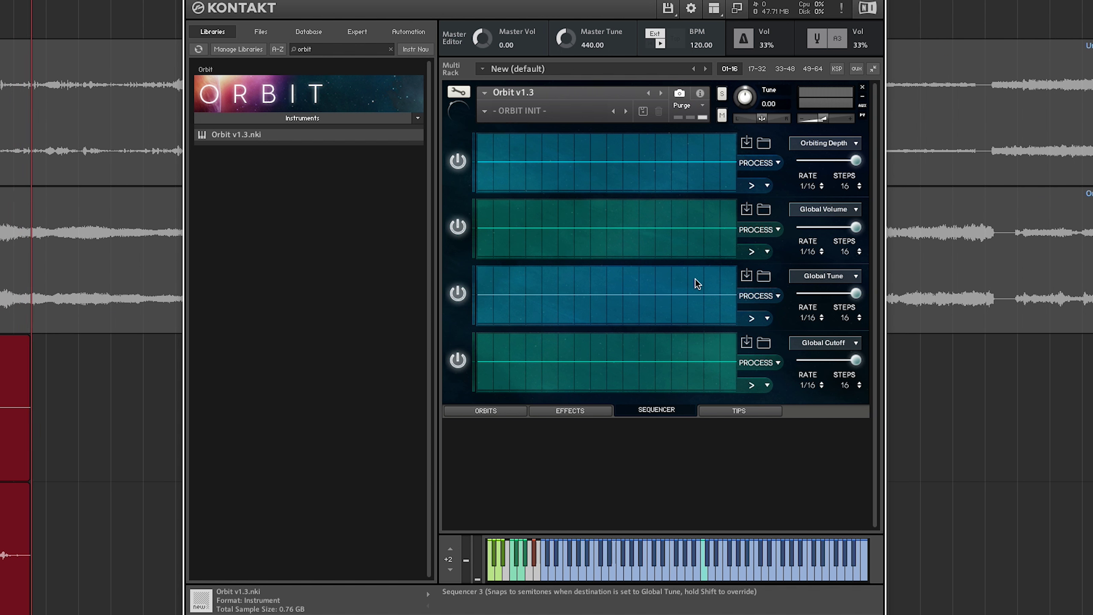
left_click(504, 411)
left_click(647, 410)
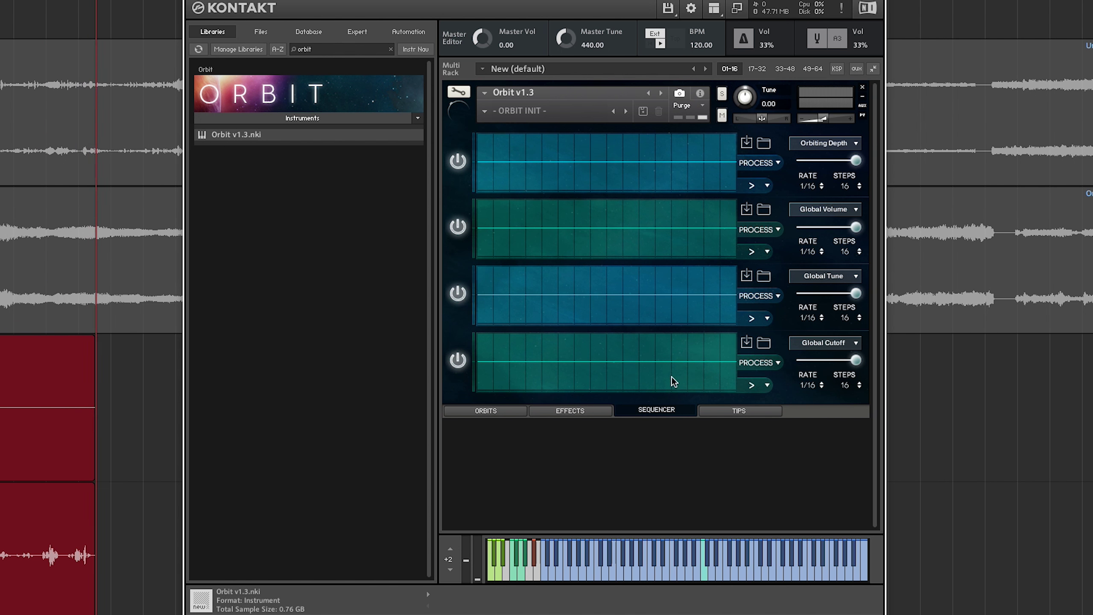
- Randomize the first sequencer's Orbiting Depth pattern and check its effect on the orbits' depth
left_click(764, 165)
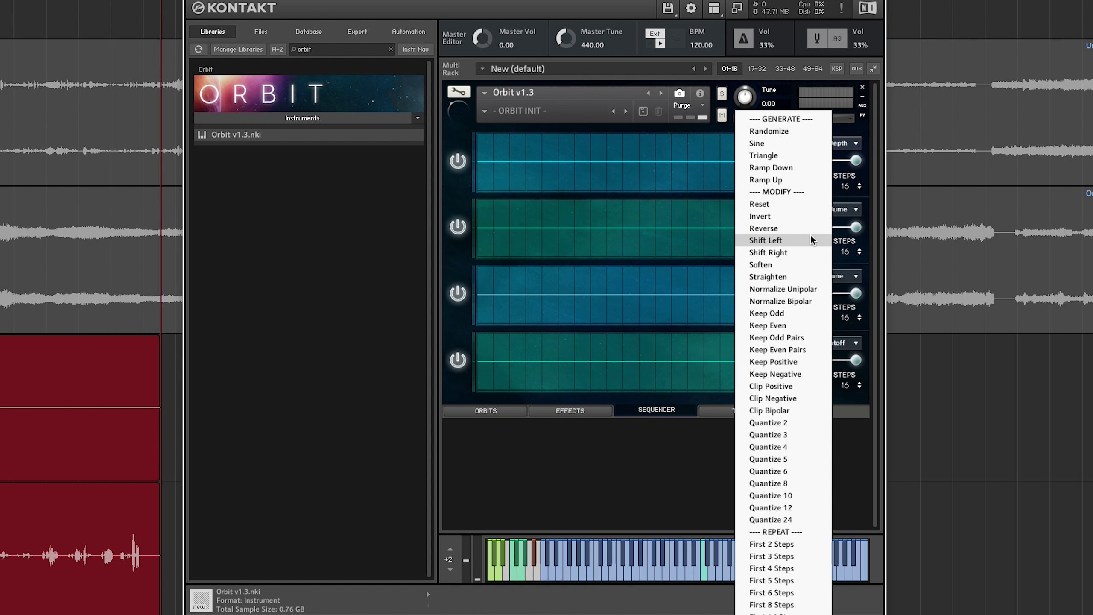
left_click(803, 131)
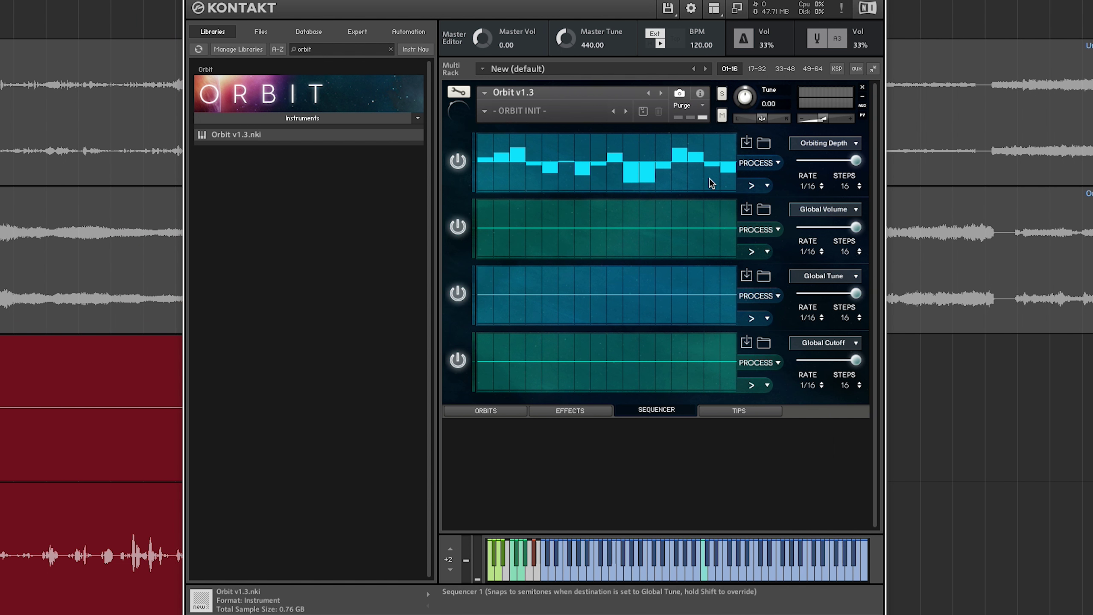
left_click(486, 410)
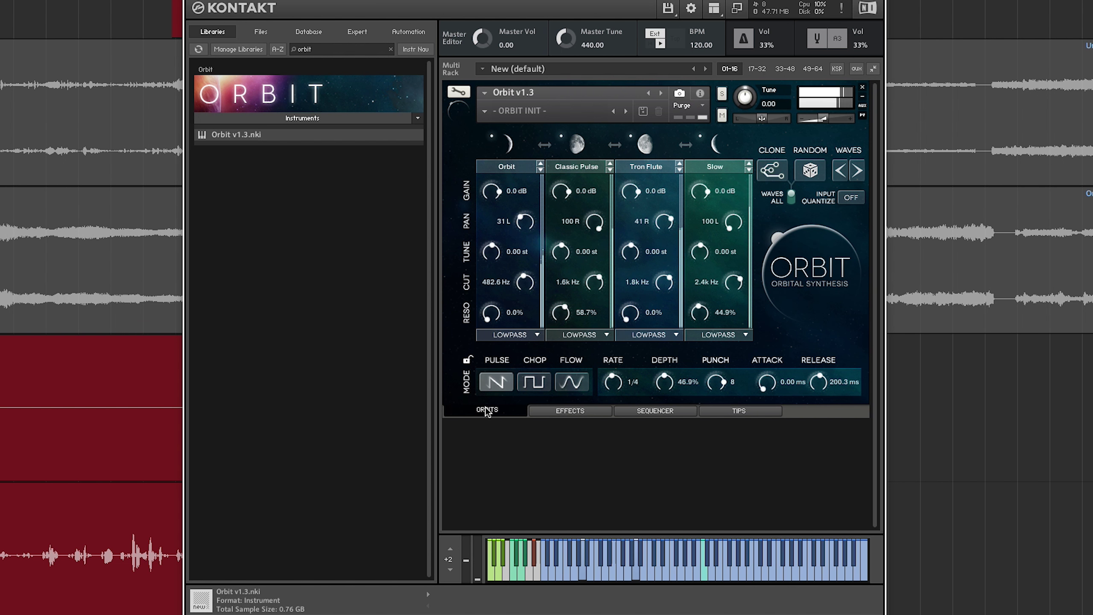
left_click(646, 411)
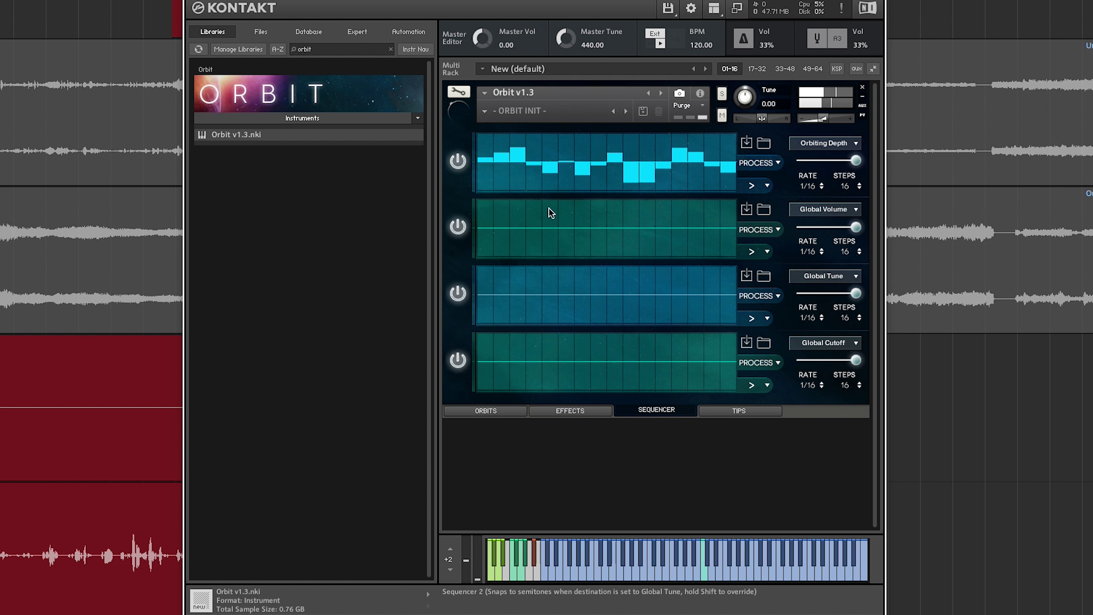
- Assign the second sequencer to Global Pan, generate a sine pattern and lower its amount to about the slider's midpoint
left_click(809, 211)
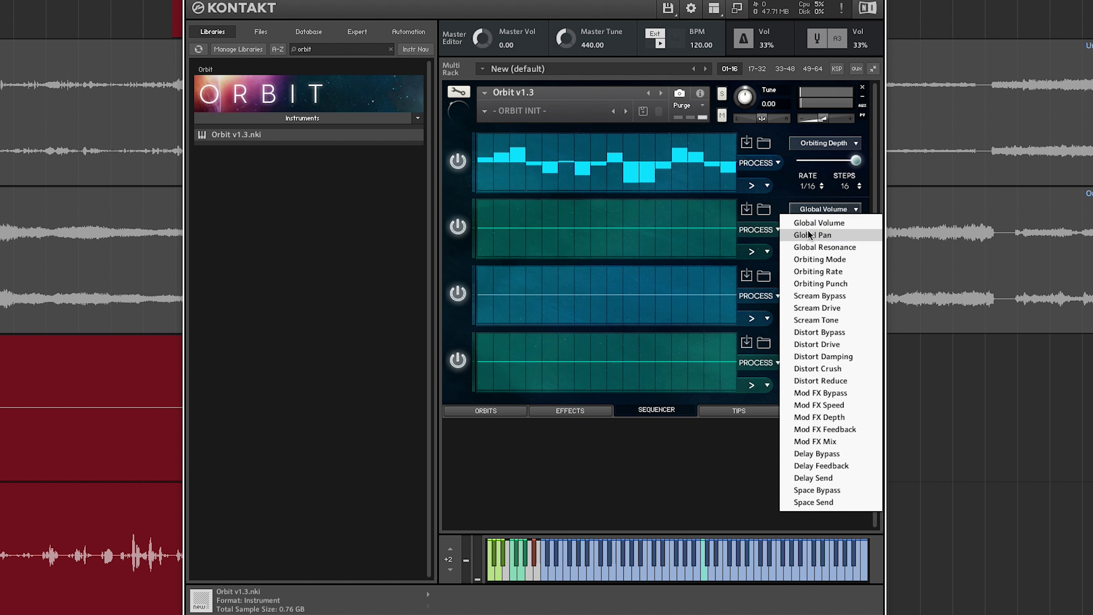
left_click(811, 236)
left_click(758, 232)
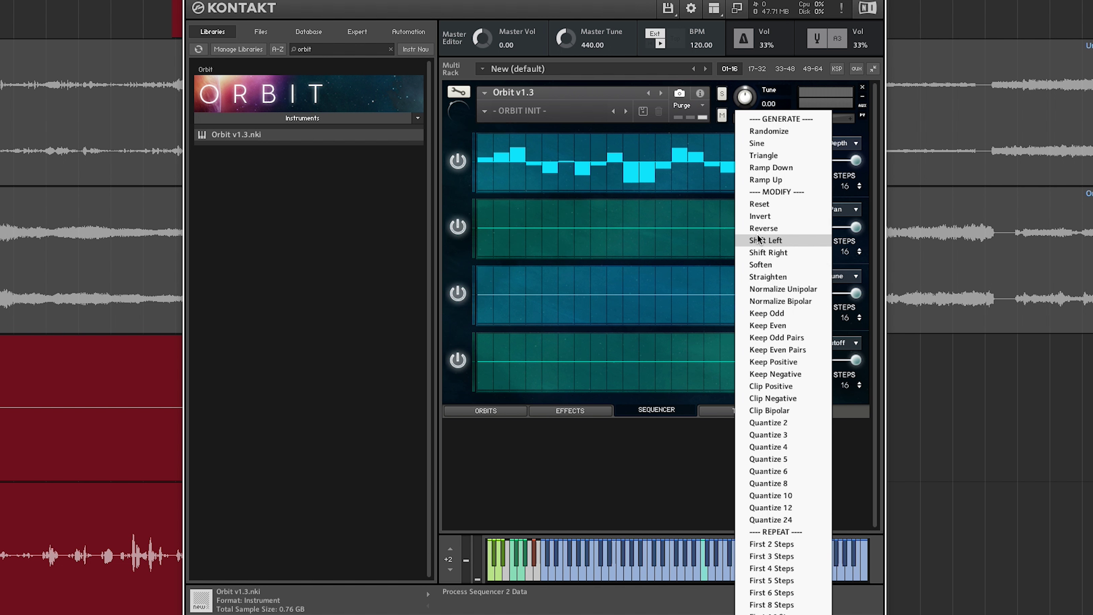
left_click(770, 152)
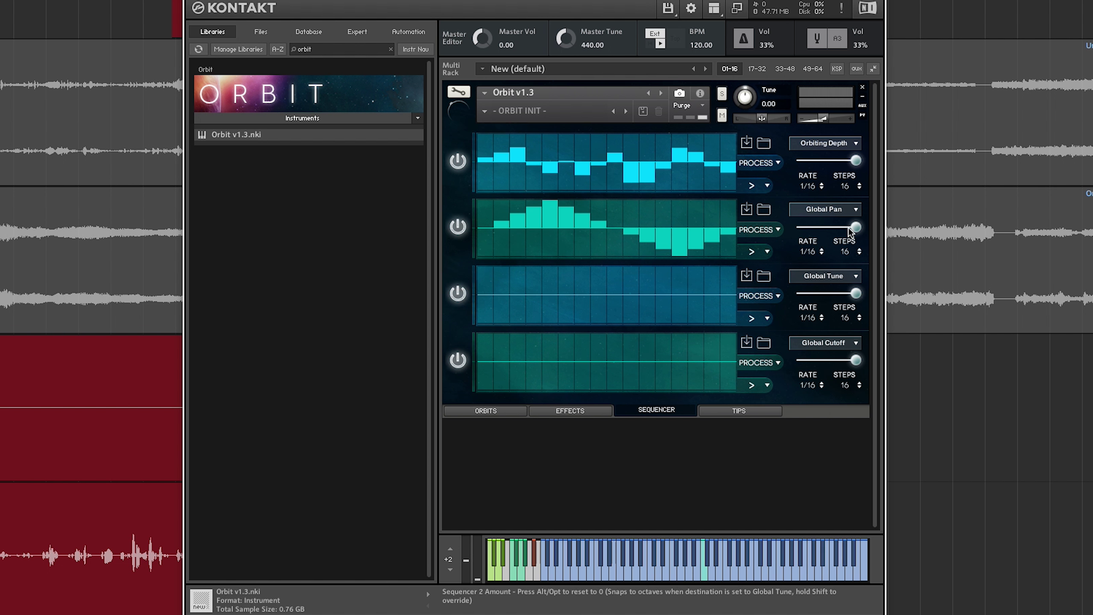
left_click_drag(844, 231, 813, 233)
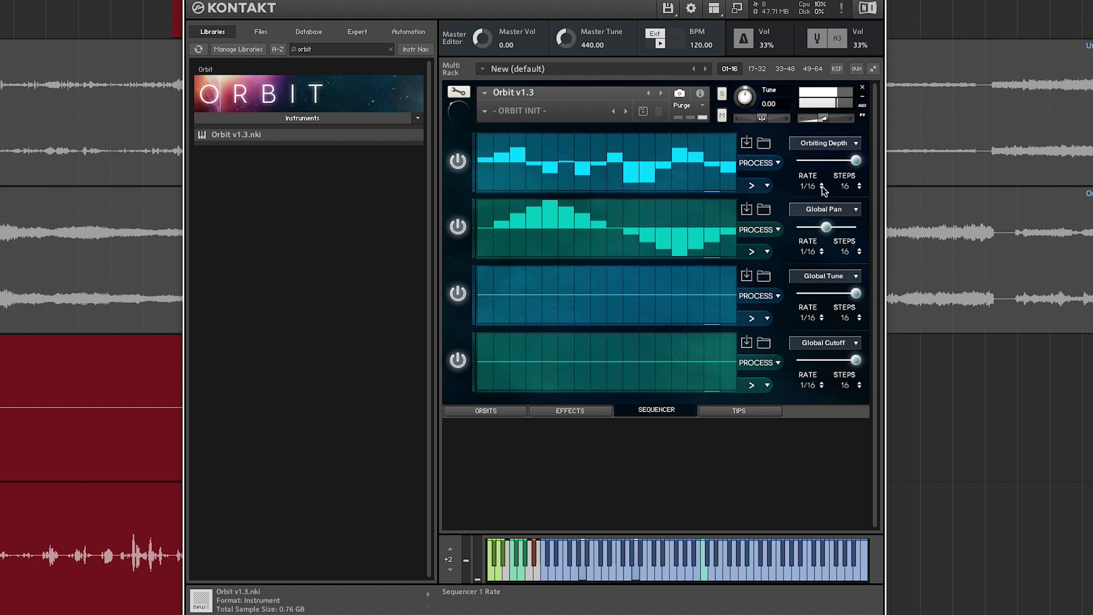
- Assign the third sequencer to Global Resonance and draw an uneven step pattern in the fourth sequencer's Global Cutoff lane
left_click(823, 275)
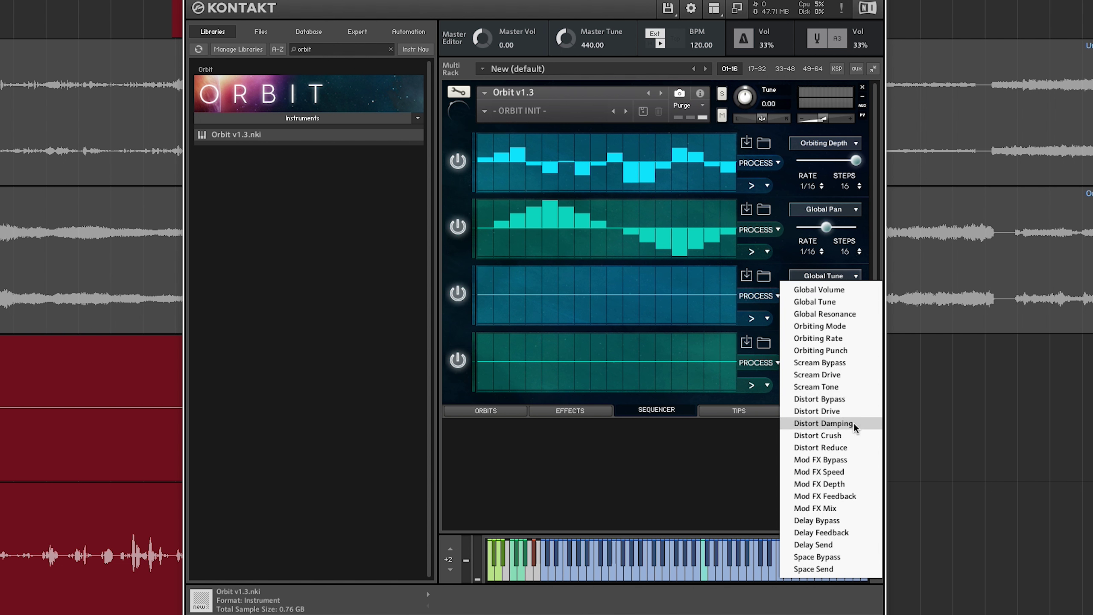
left_click(854, 313)
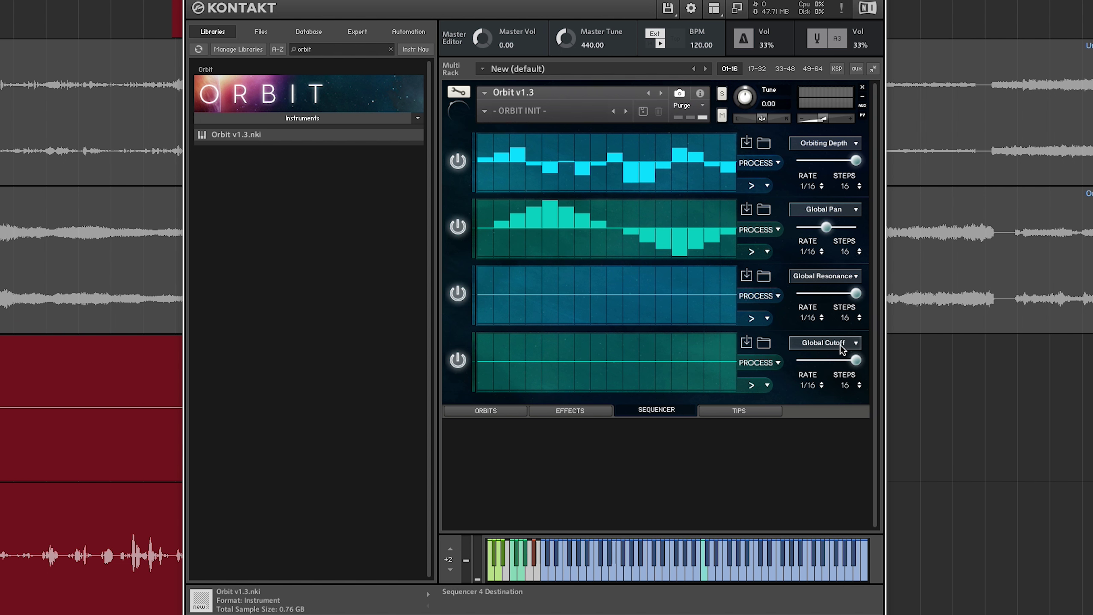
left_click(759, 362)
left_click(757, 362)
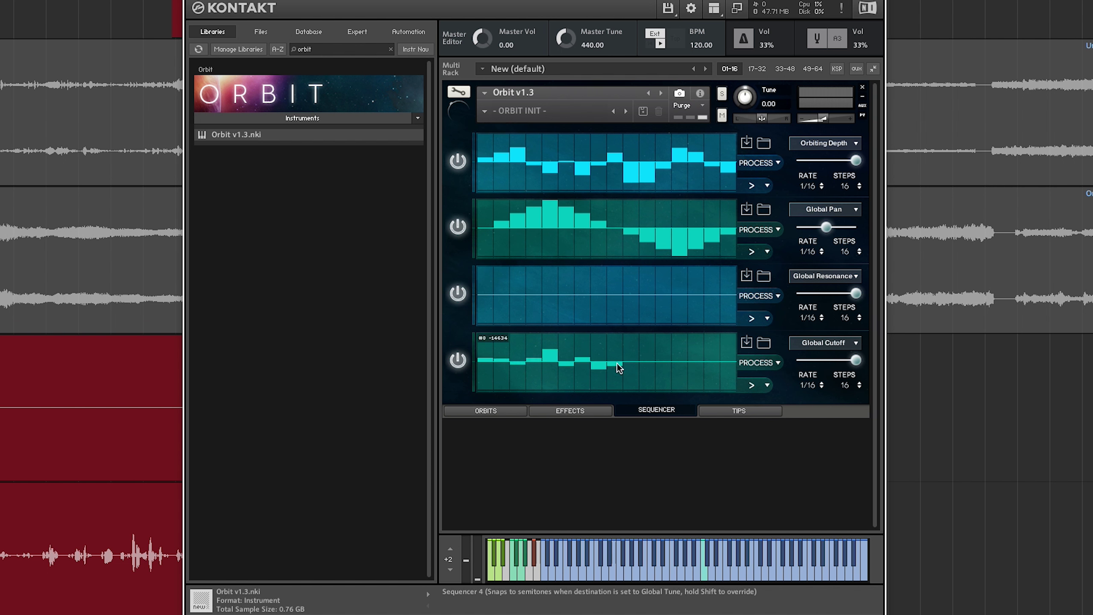
- Set the Global Cutoff sequencer's direction to |>>> <<<| and reduce its amount to just above the slider's midpoint
left_click(768, 386)
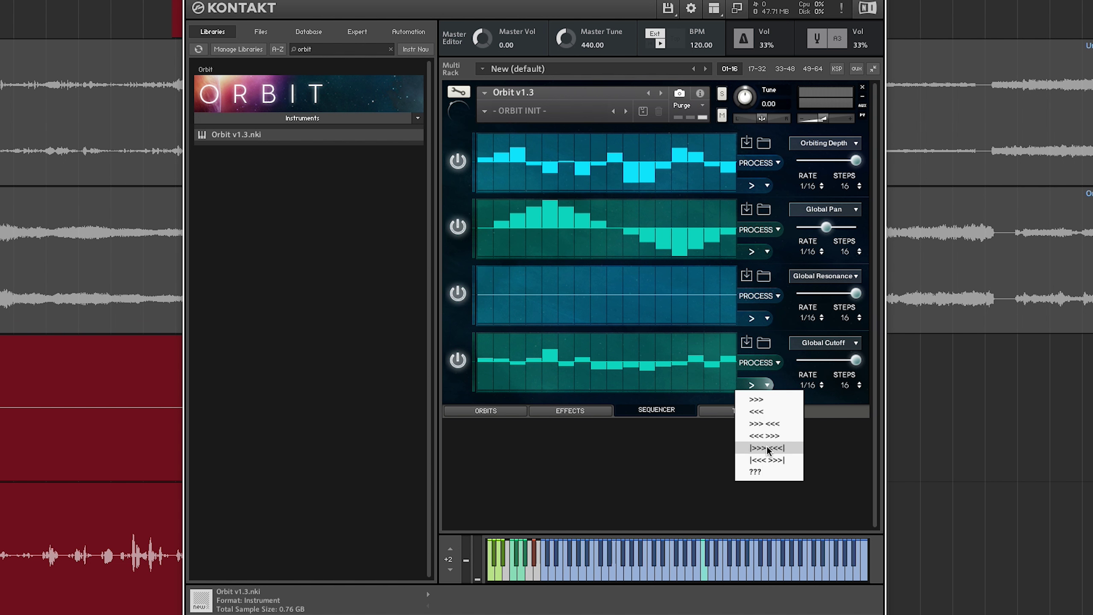
left_click(767, 448)
left_click(767, 385)
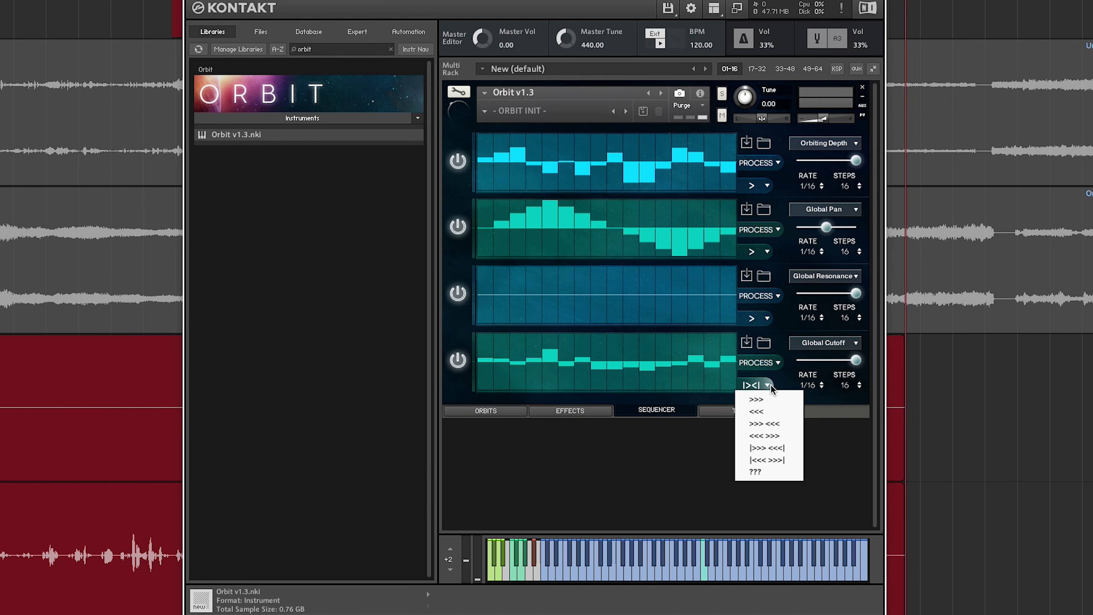
left_click(580, 490)
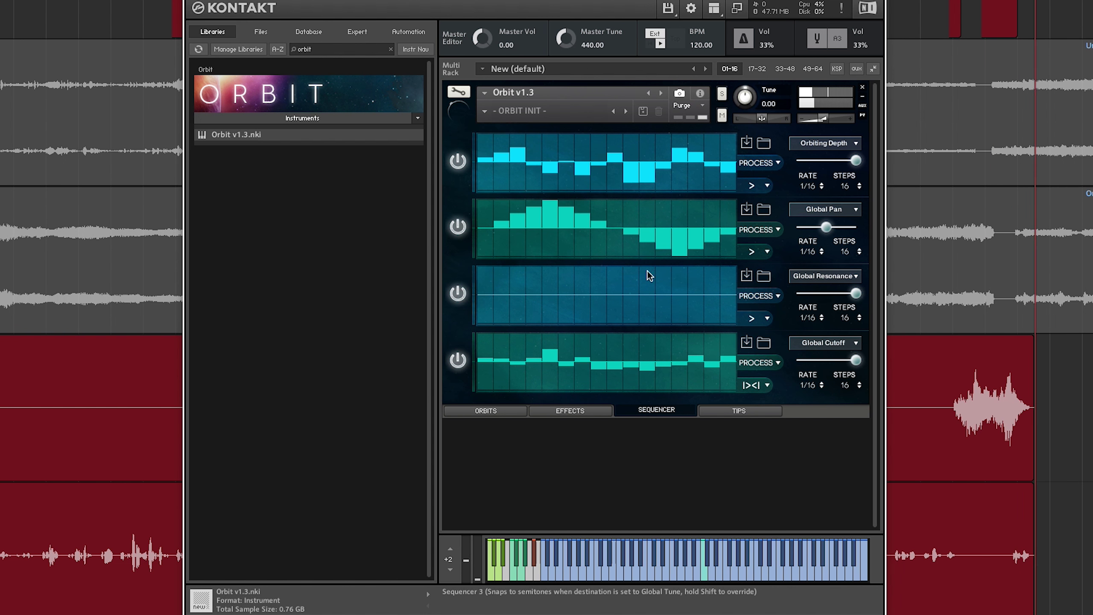
left_click_drag(856, 360, 825, 364)
- Raise the LP Filter cutoff on the effects page to 35.5 kHz and return to the sequencer
left_click(585, 409)
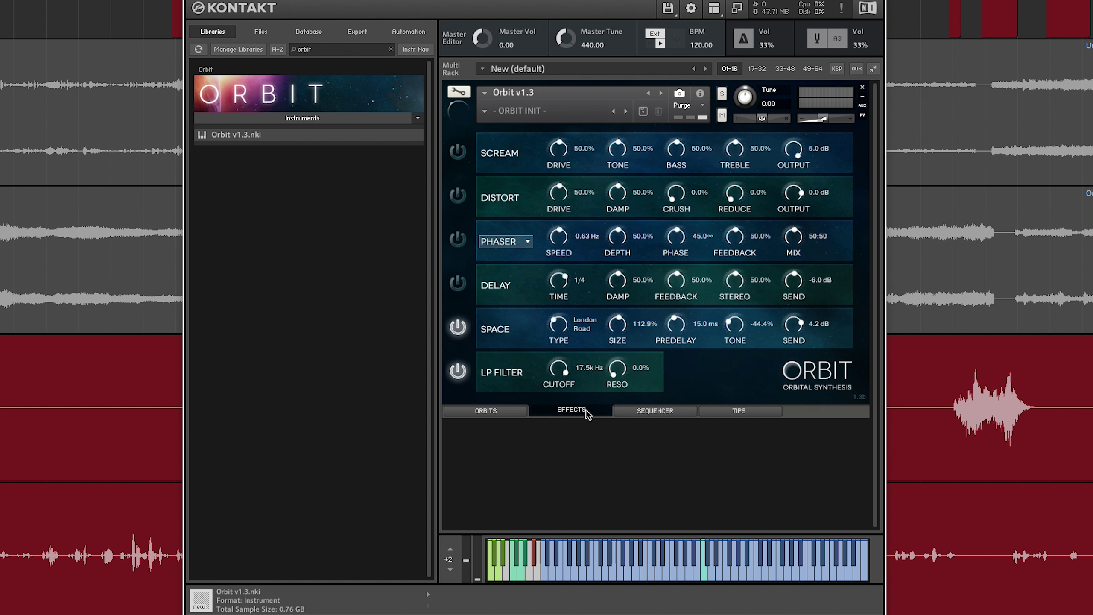
left_click(669, 412)
left_click(567, 411)
left_click_drag(558, 377, 559, 381)
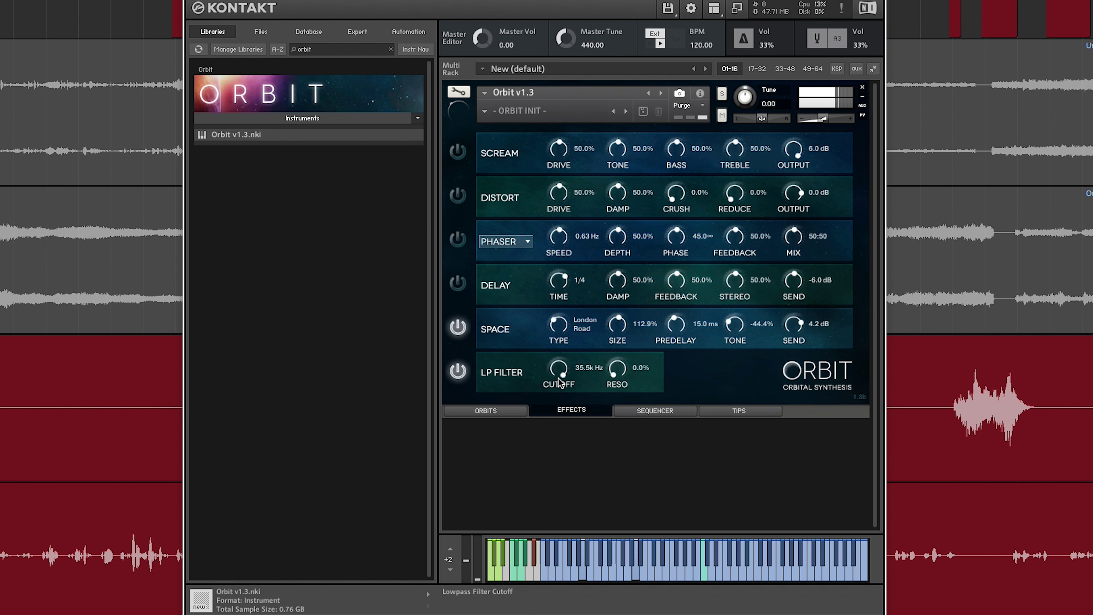
left_click(648, 411)
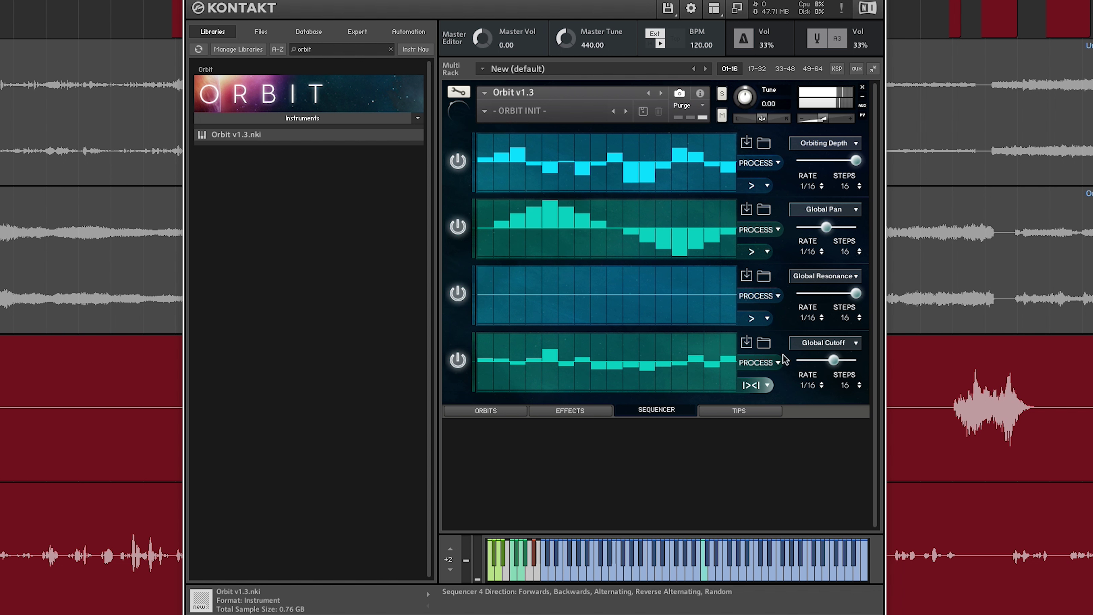
- Randomize the Global Resonance sequencer's pattern, check the LP Filter's resonance, and set the sequencer's amount slightly below maximum
left_click(762, 296)
left_click(795, 135)
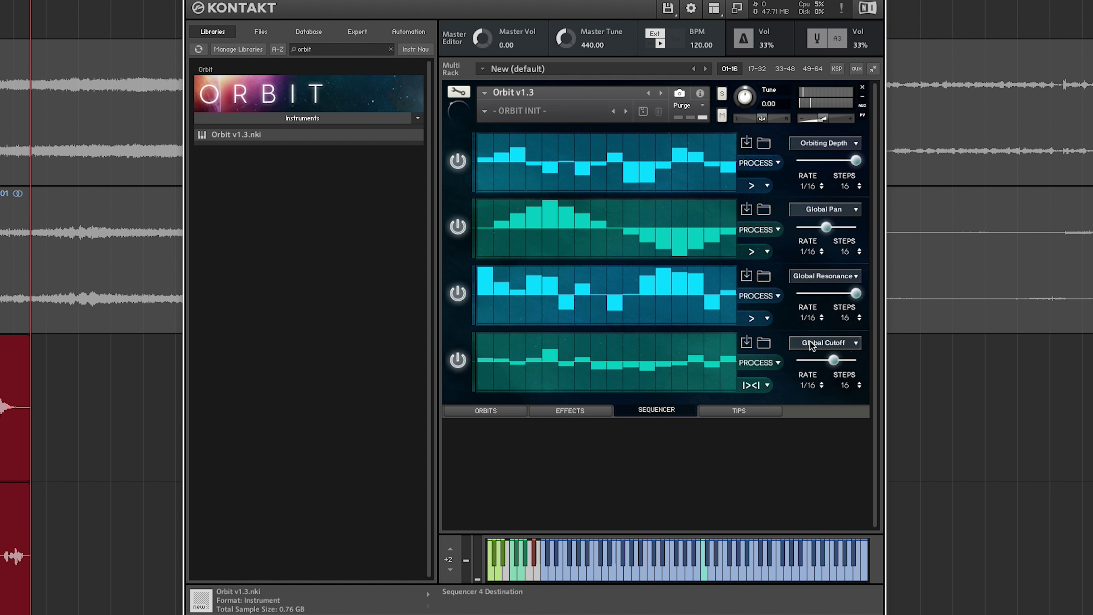
left_click(567, 415)
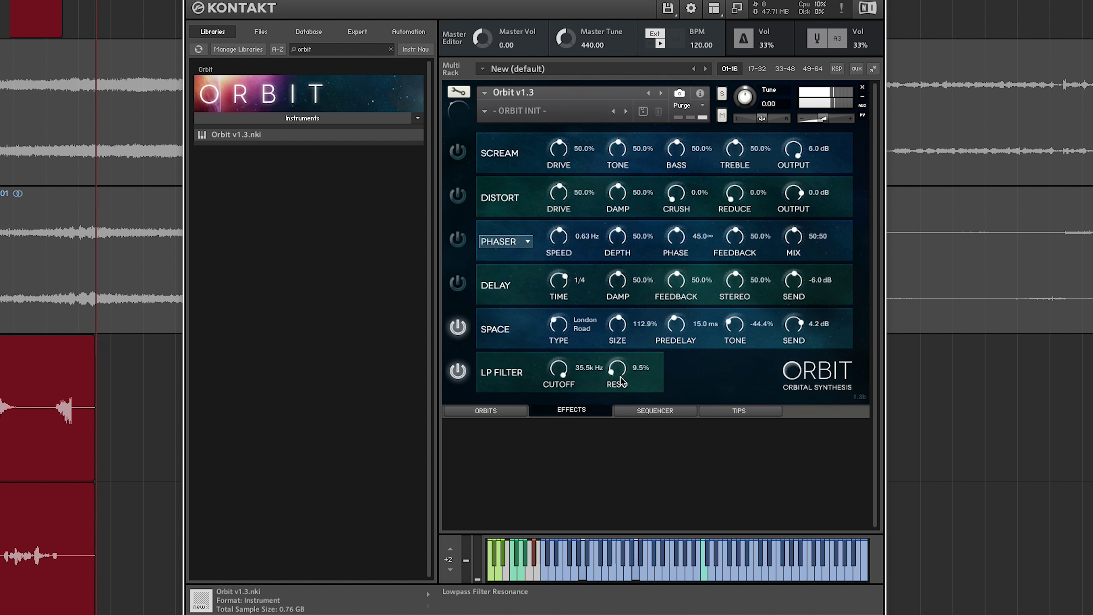
left_click(641, 412)
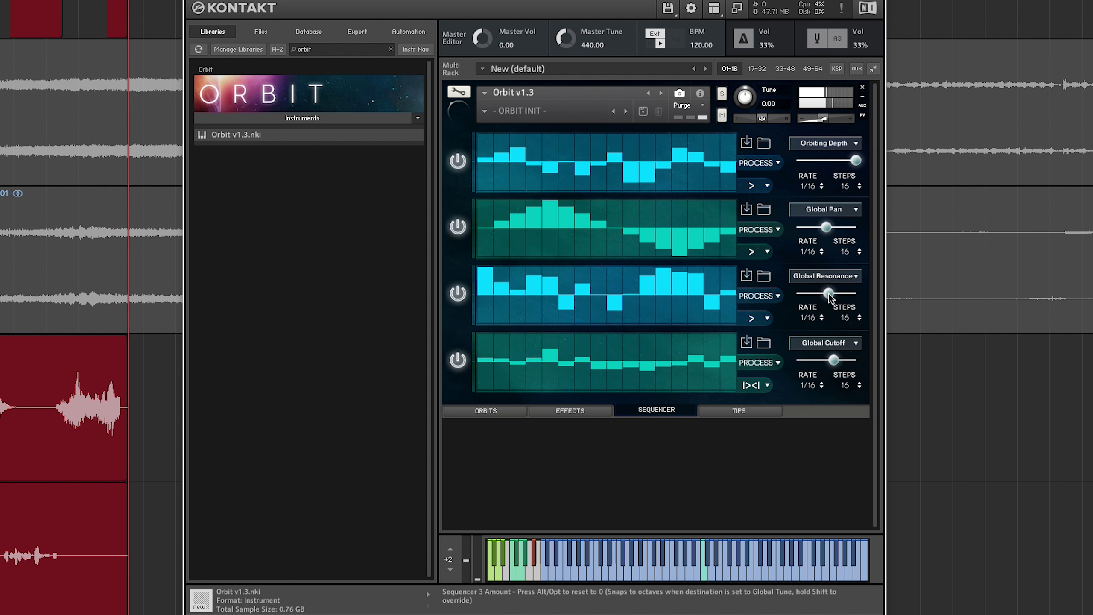
left_click_drag(829, 296, 918, 294)
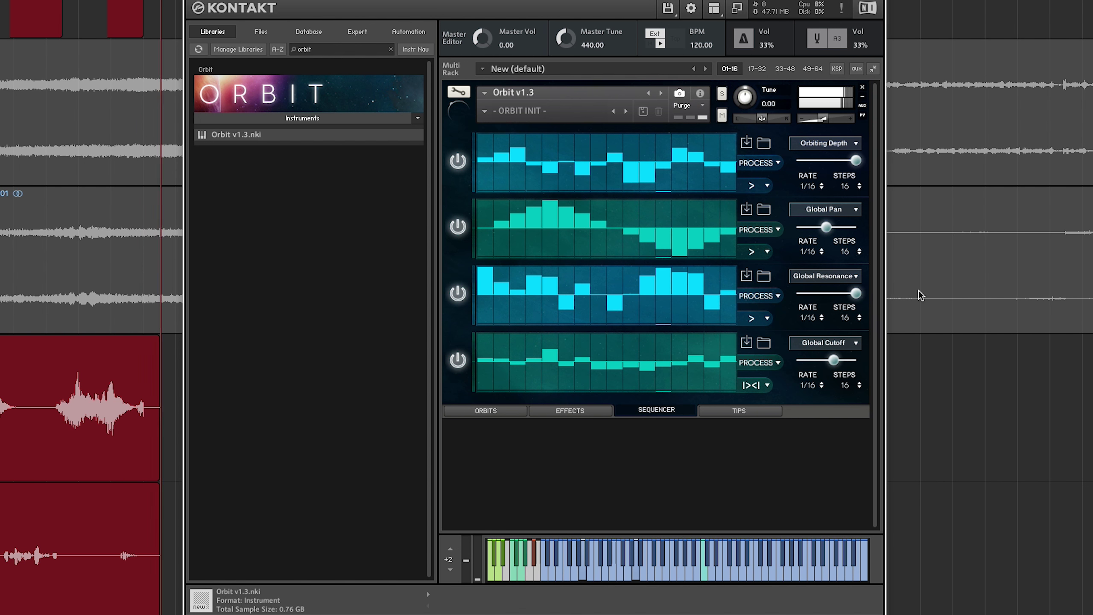
left_click_drag(856, 294, 843, 297)
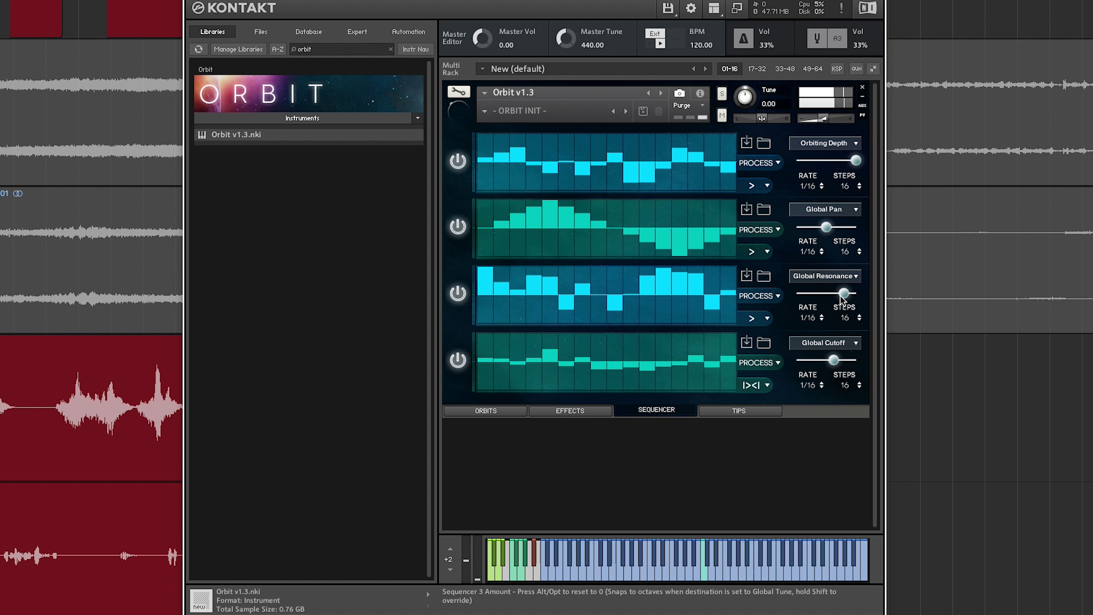
- Compare Input Quantize at 1/8 and off on the orbits page, finishing with it set to 1/8
left_click(492, 411)
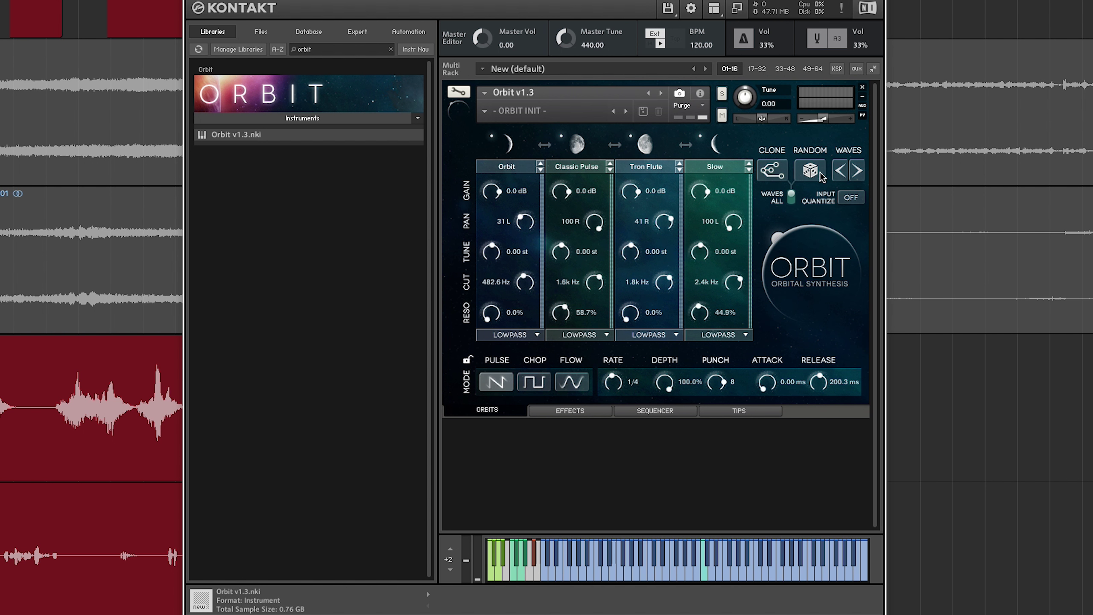
left_click(847, 199)
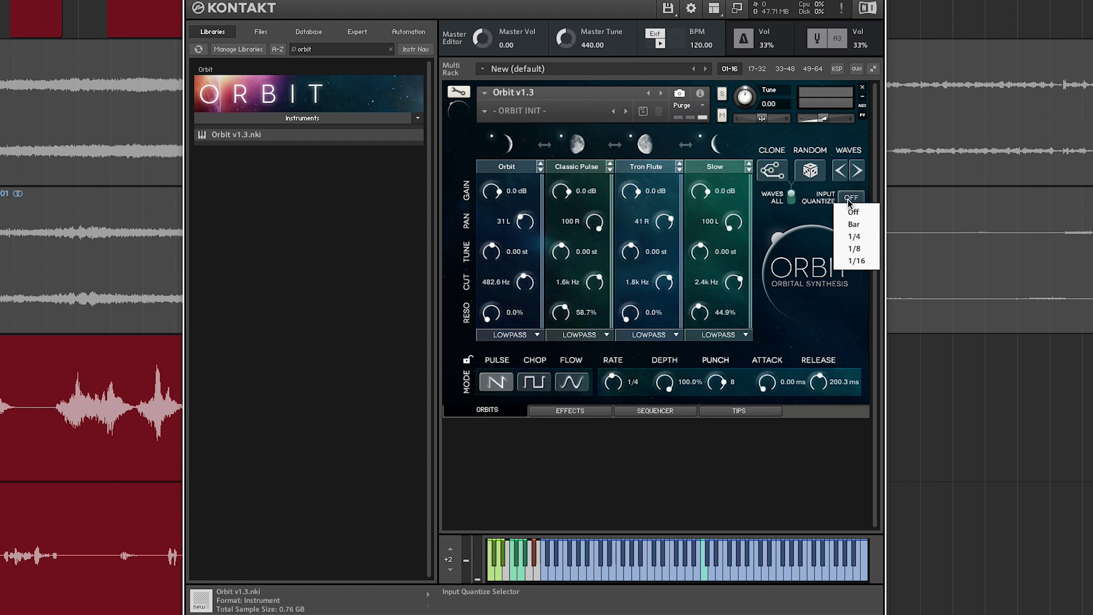
left_click(864, 252)
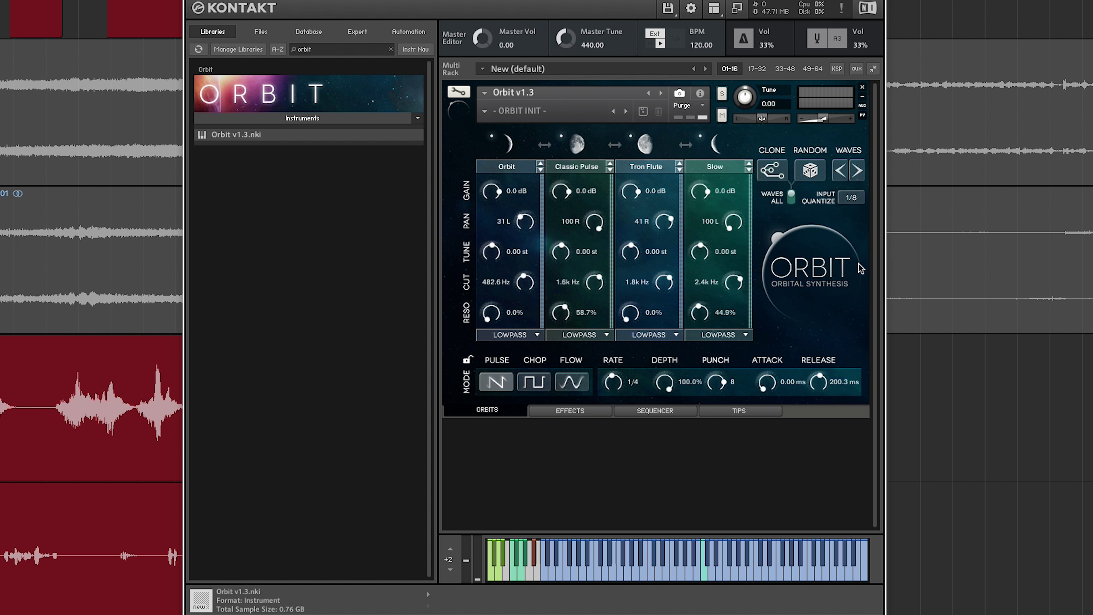
left_click(855, 202)
left_click(856, 213)
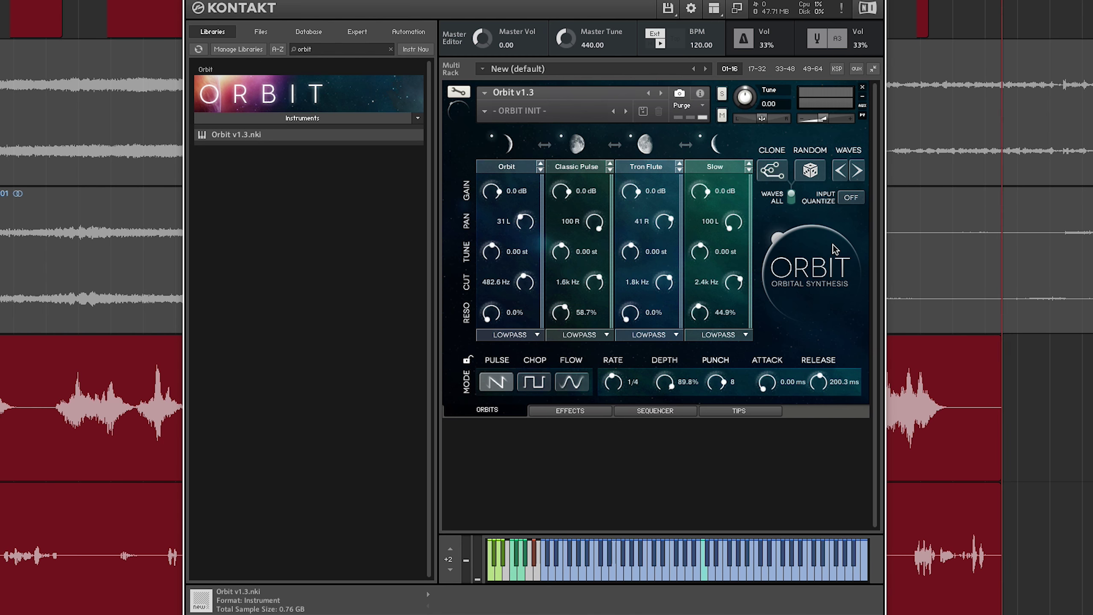
left_click(850, 199)
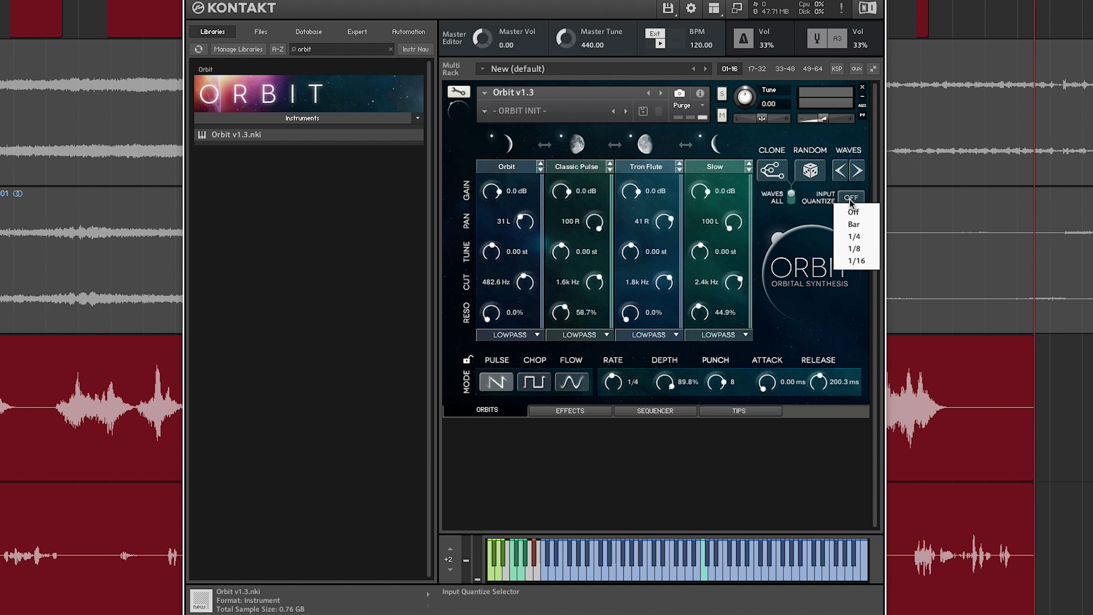
left_click(865, 249)
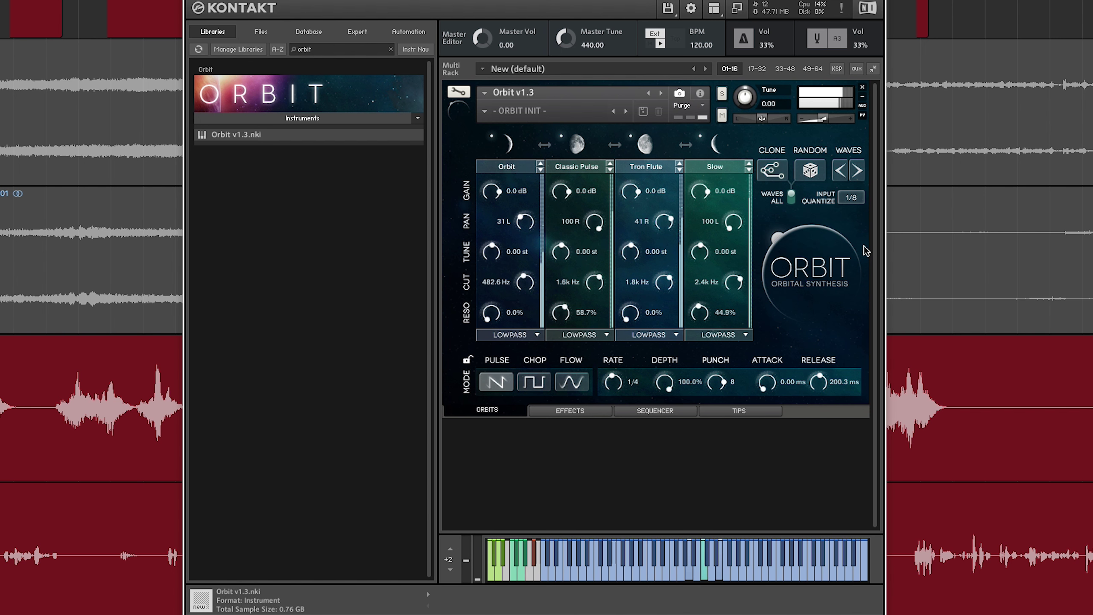
left_click(856, 199)
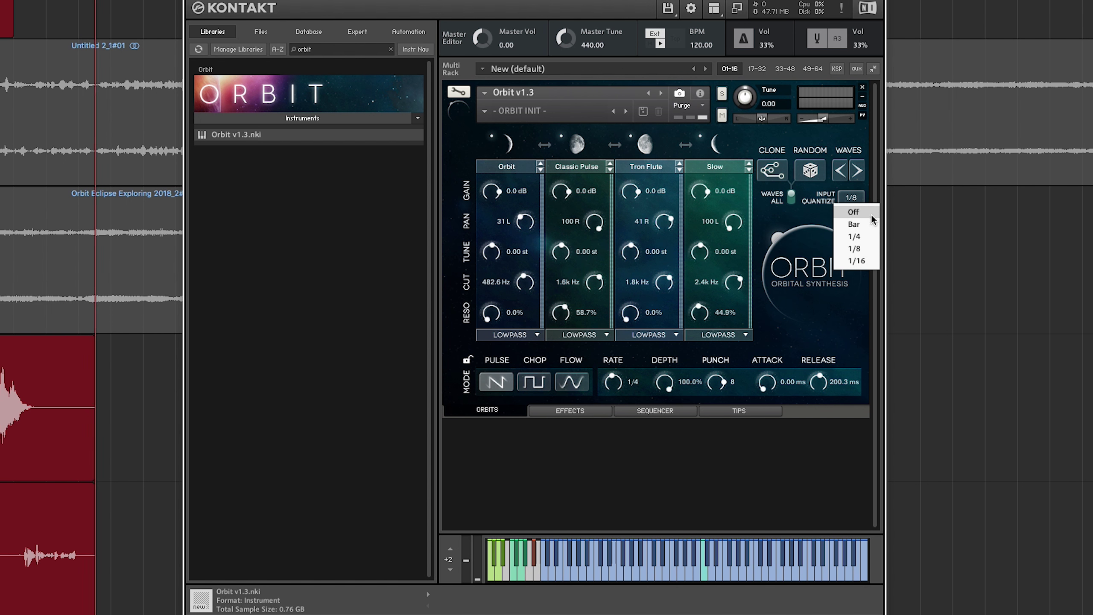
left_click(821, 221)
- Step through waves for all four orbits and for orbit 2, ending on Trafficy, Organic 5th, Wide Grain and Tunnels
left_click(857, 170)
left_click(858, 171)
left_click(857, 170)
left_click(857, 171)
left_click(610, 169)
left_click(611, 168)
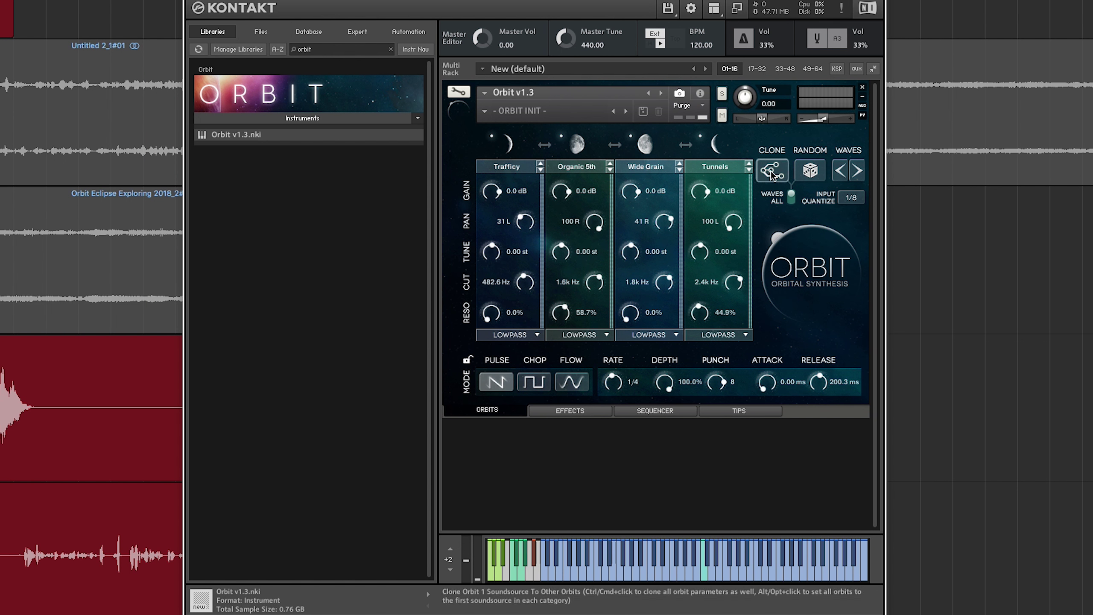
- Swap orbits 2 and 3, glance at the wave list, and swap orbits 1 and 2 so Wide Grain comes first and Trafficy second
left_click(646, 146)
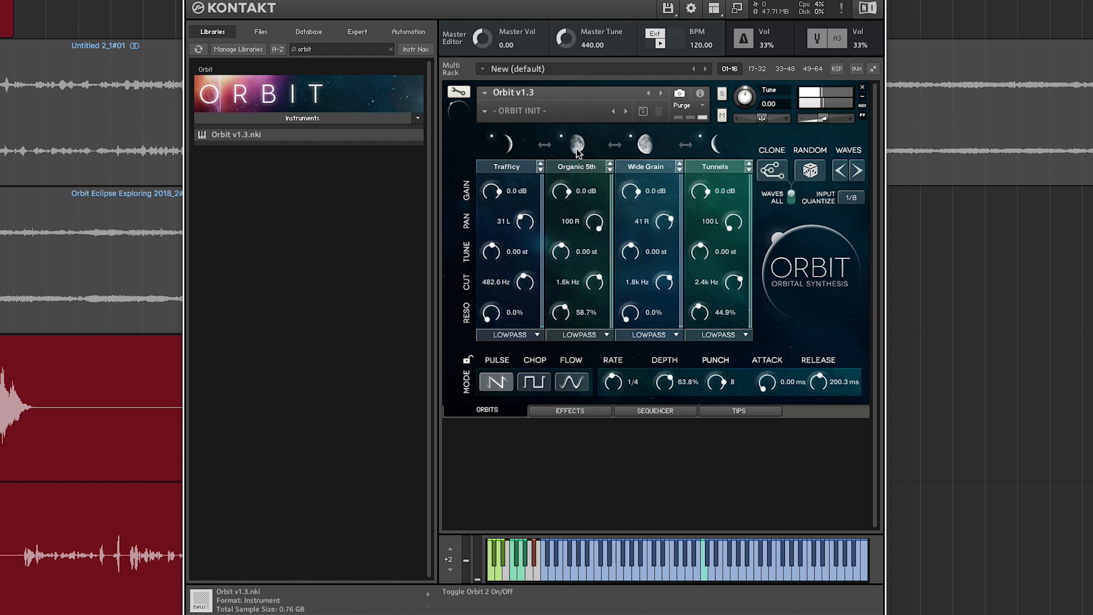
left_click(619, 145)
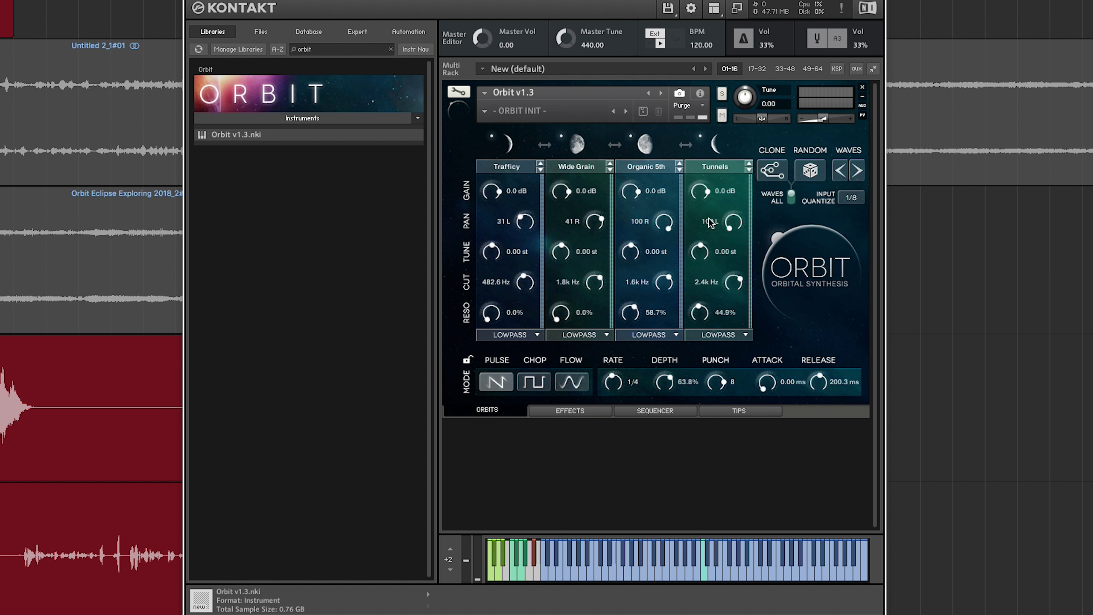
left_click(645, 167)
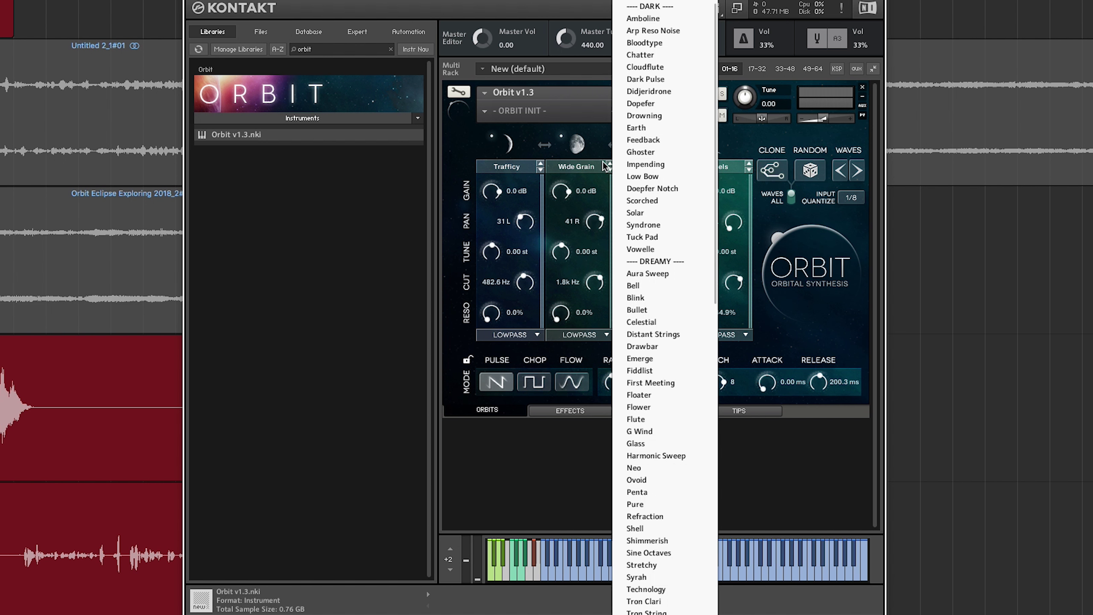
left_click(669, 177)
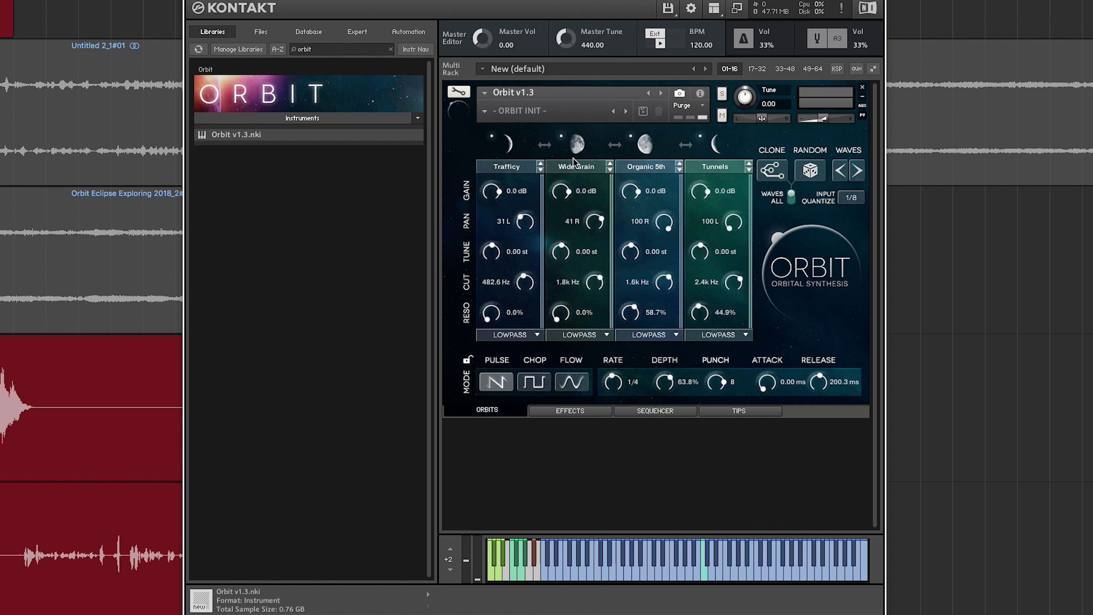
left_click(548, 147)
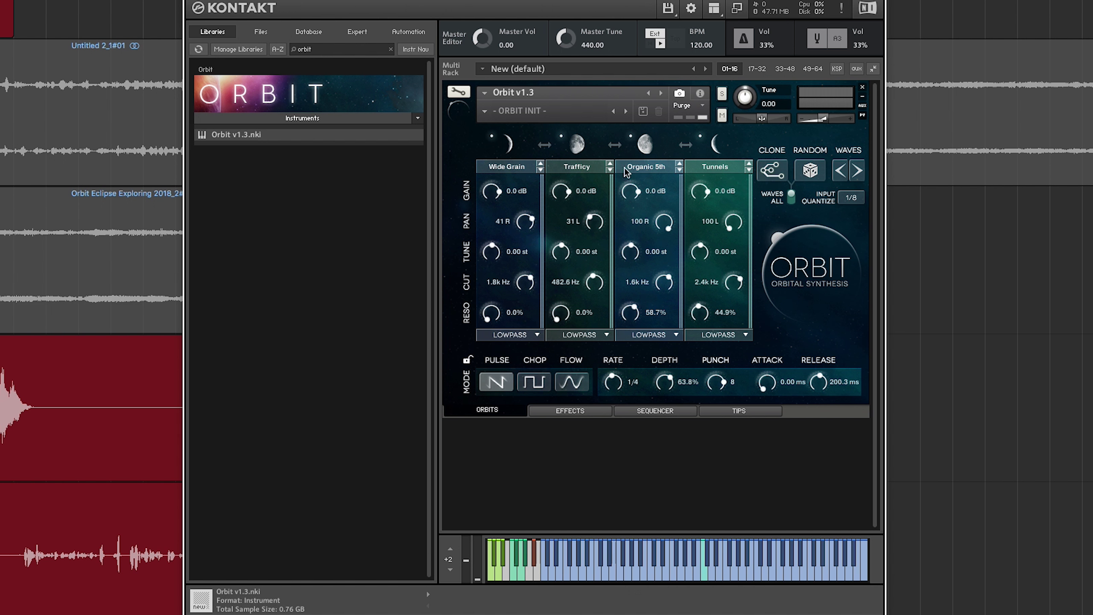
left_click(615, 146)
left_click(615, 146)
- Browse the Chop and Flow snapshot categories and load the [F] Dear Diary snapshot
left_click(485, 111)
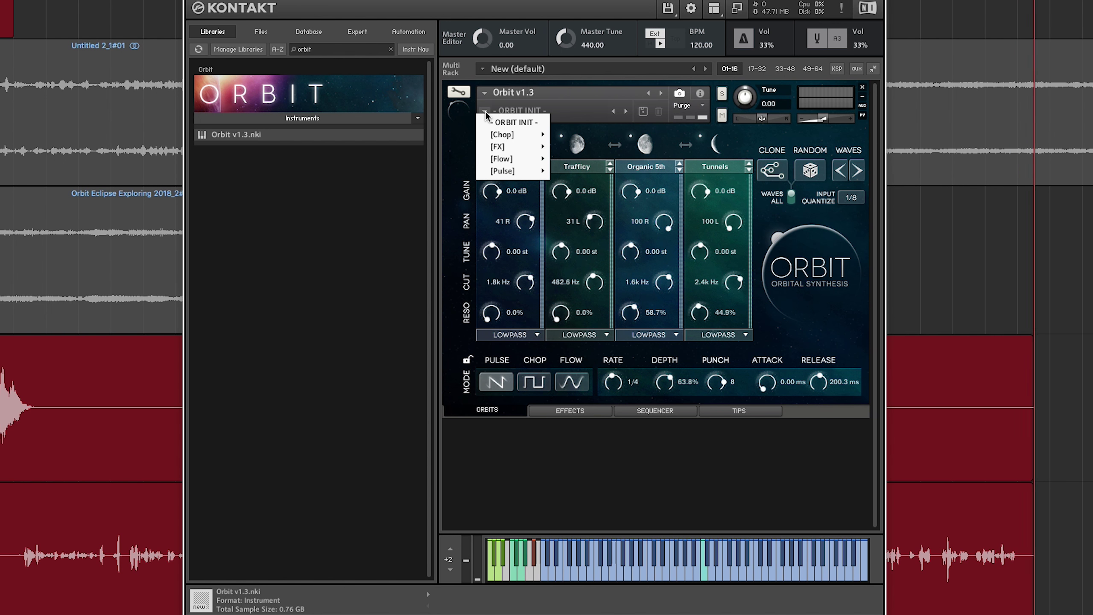
mouse_move(499, 134)
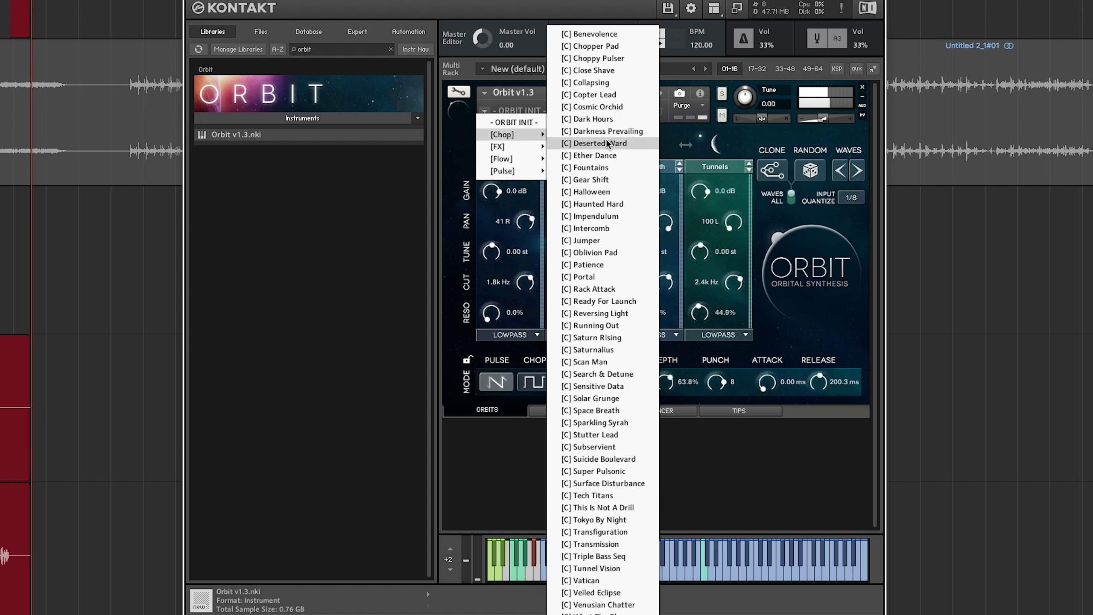
mouse_move(521, 158)
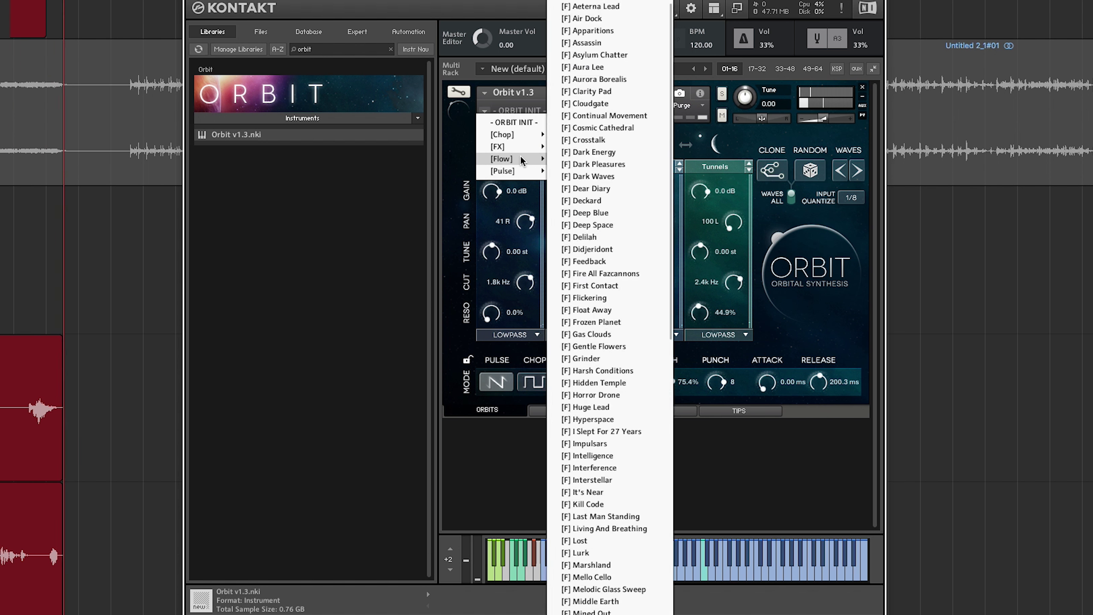
left_click(613, 189)
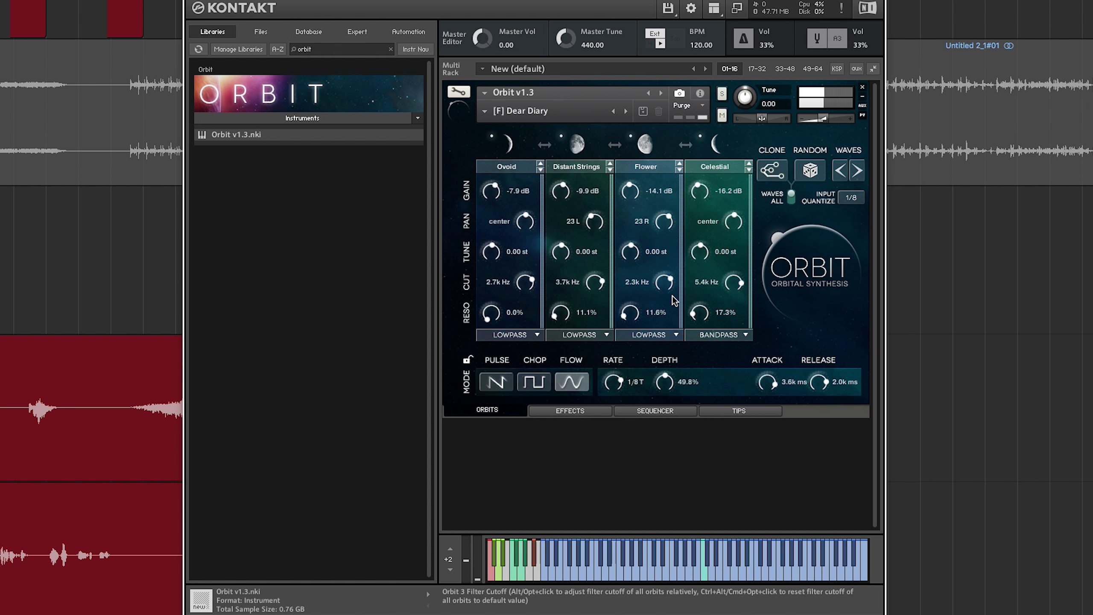
- Audition the Chop snapshot [C] Ether Dance, then load [C] Patience
left_click(487, 114)
mouse_move(521, 137)
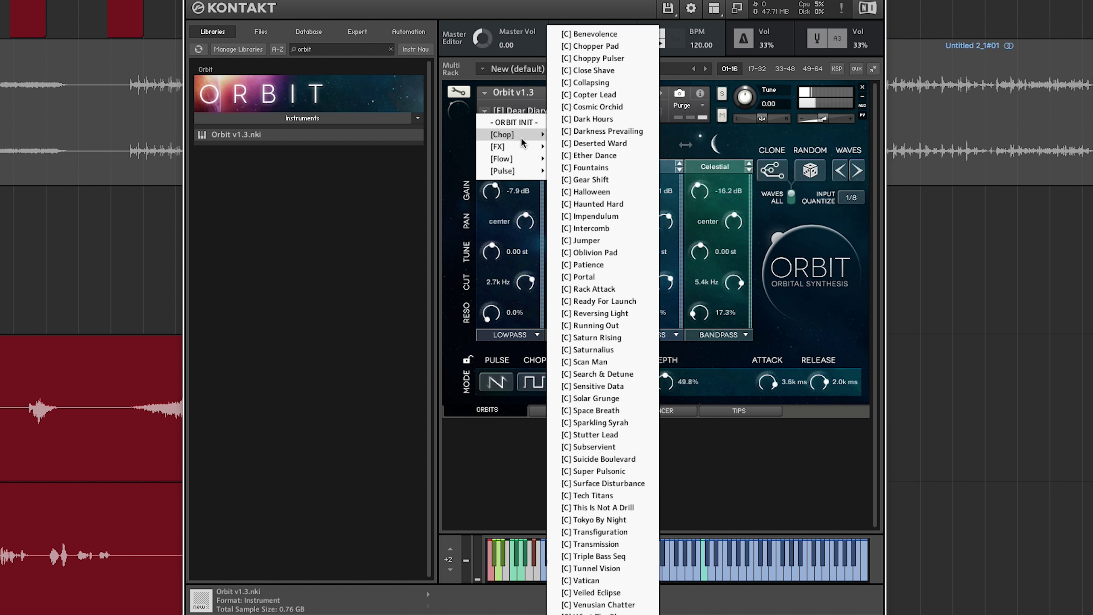
left_click(592, 153)
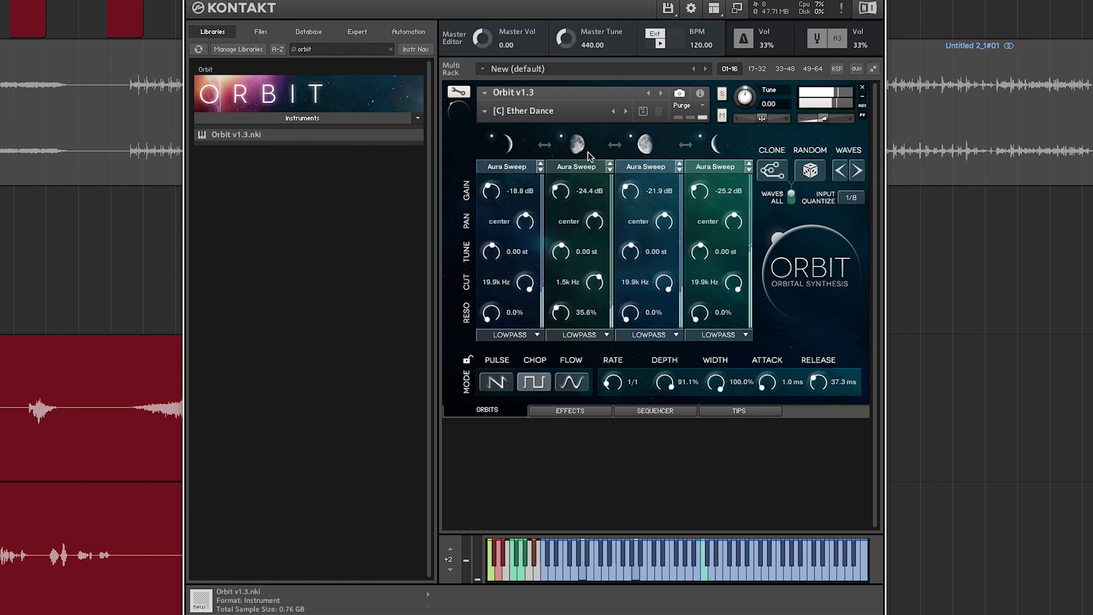
left_click(483, 111)
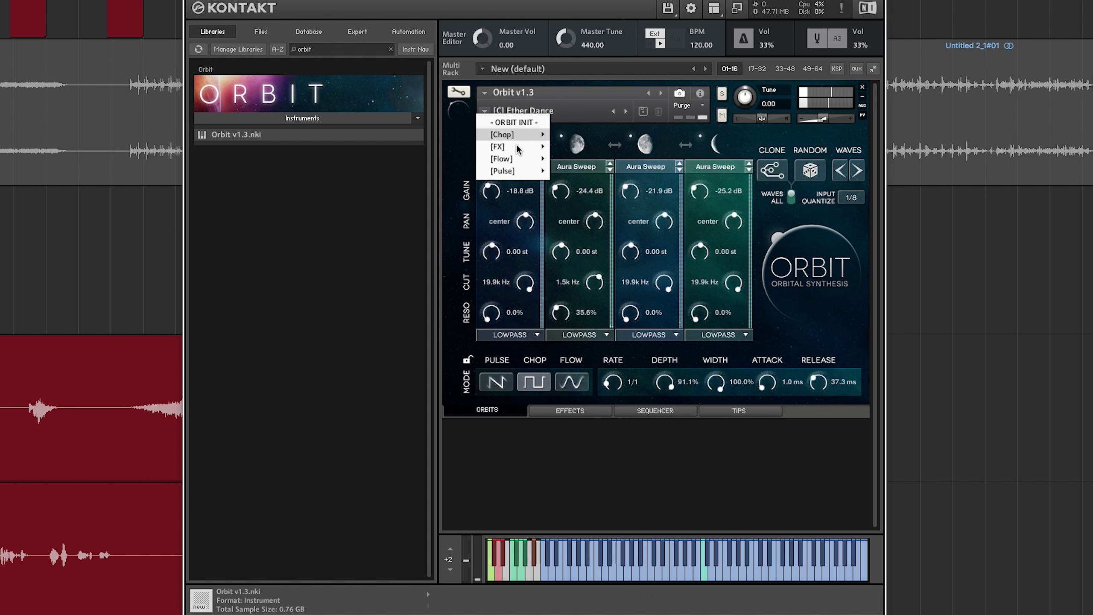
mouse_move(523, 142)
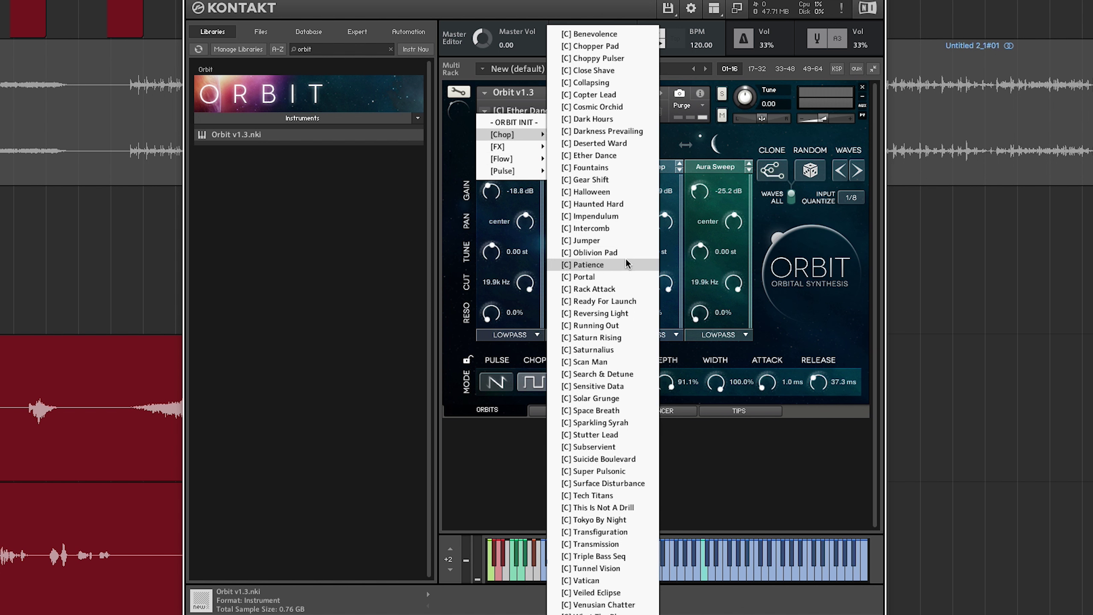
left_click(618, 263)
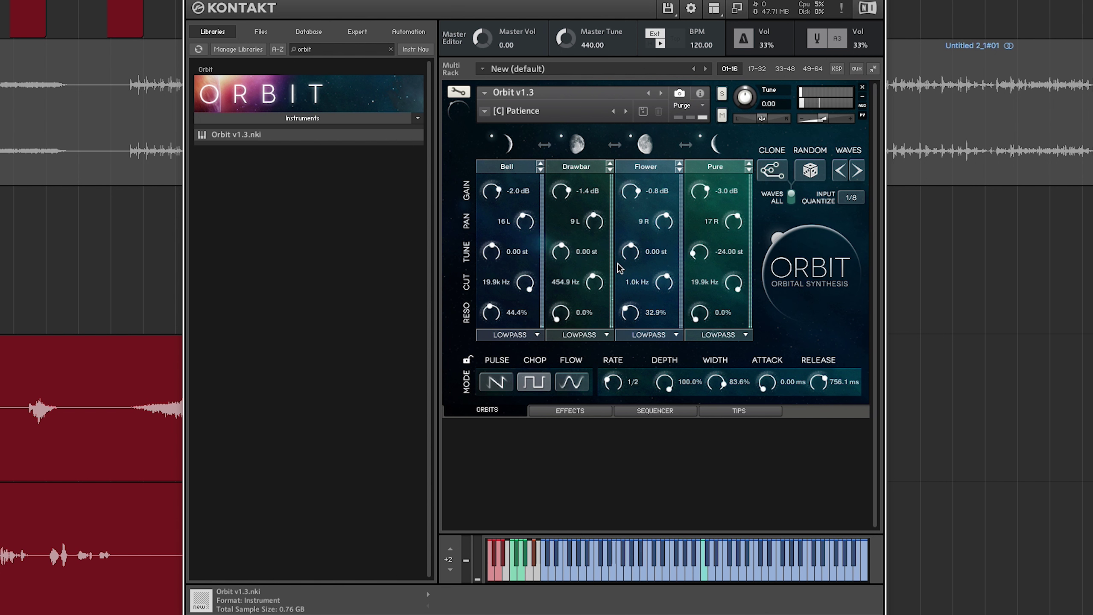
- Vary the envelope attack of the Patience snapshot, settling on 131.9 ms, and check its sequencer page before returning to the orbits
left_click(496, 381)
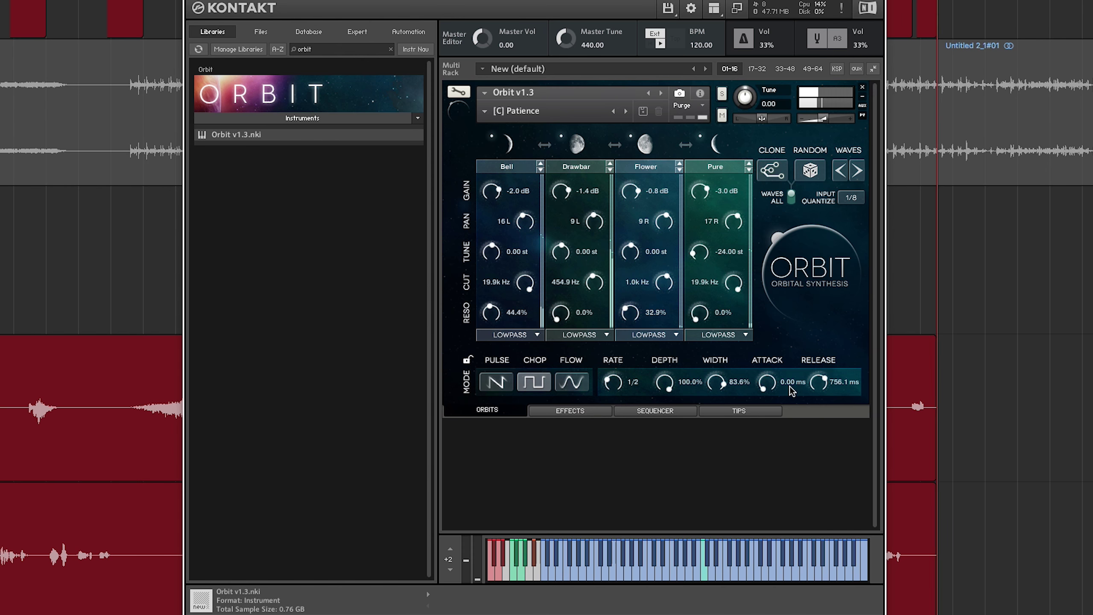
left_click_drag(772, 387, 780, 338)
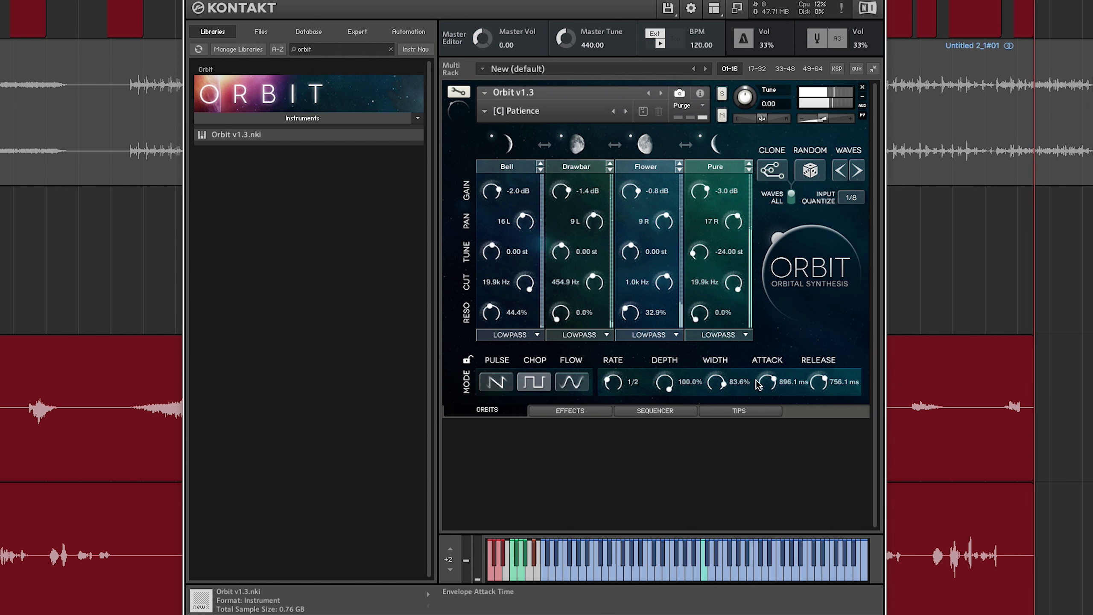
left_click_drag(764, 388, 765, 409)
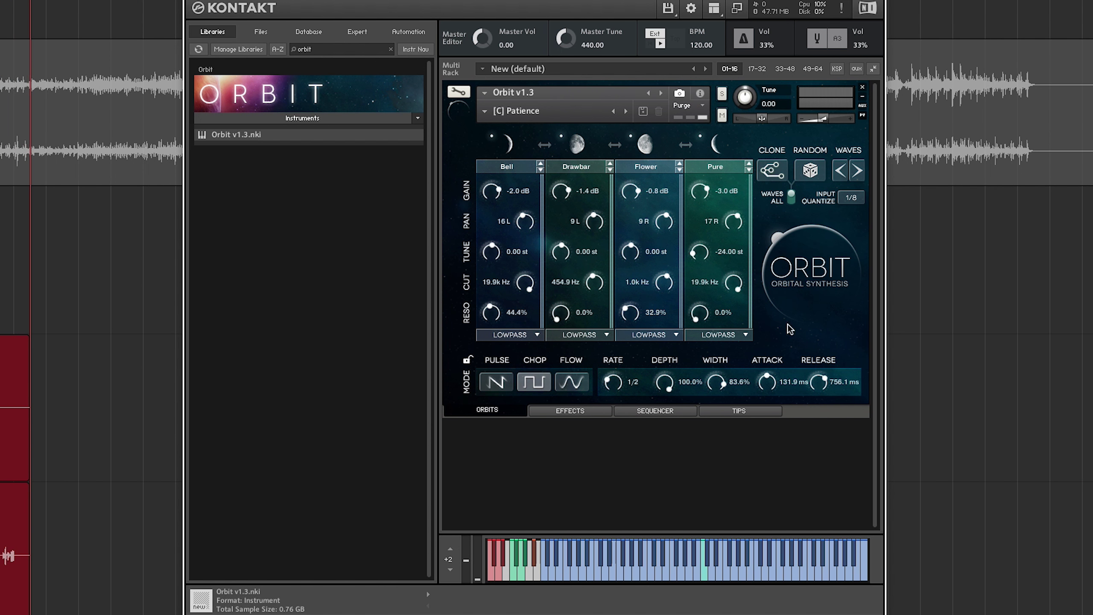
left_click(676, 413)
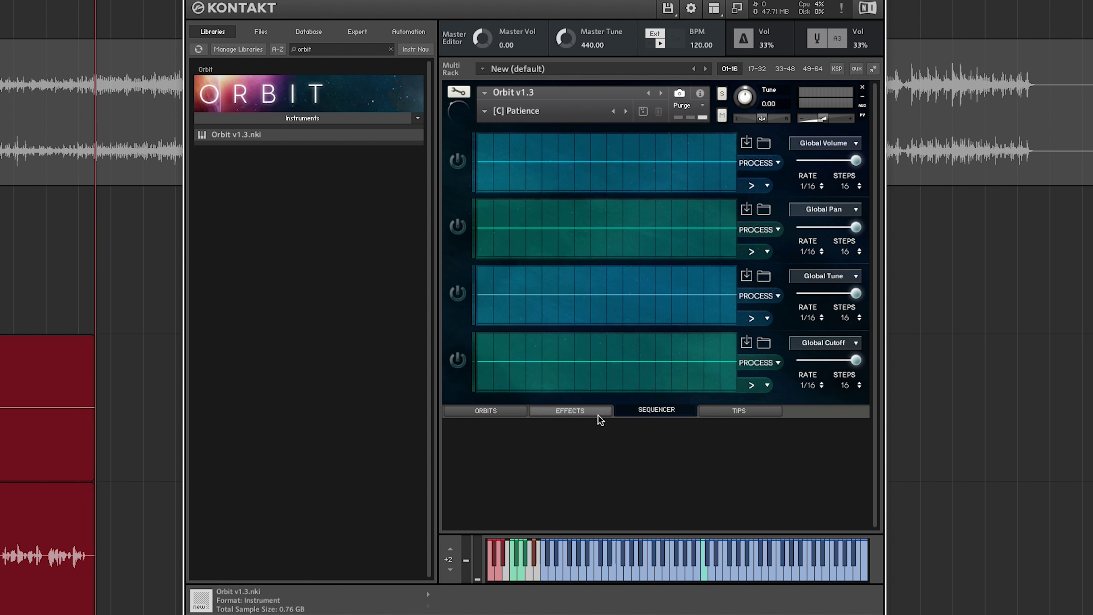
left_click(508, 409)
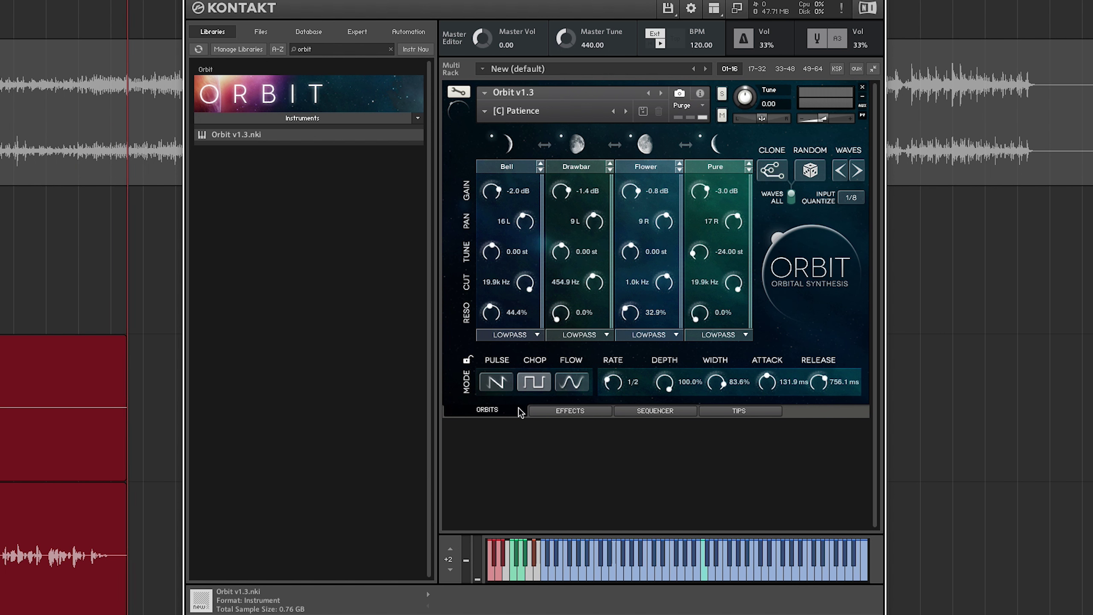
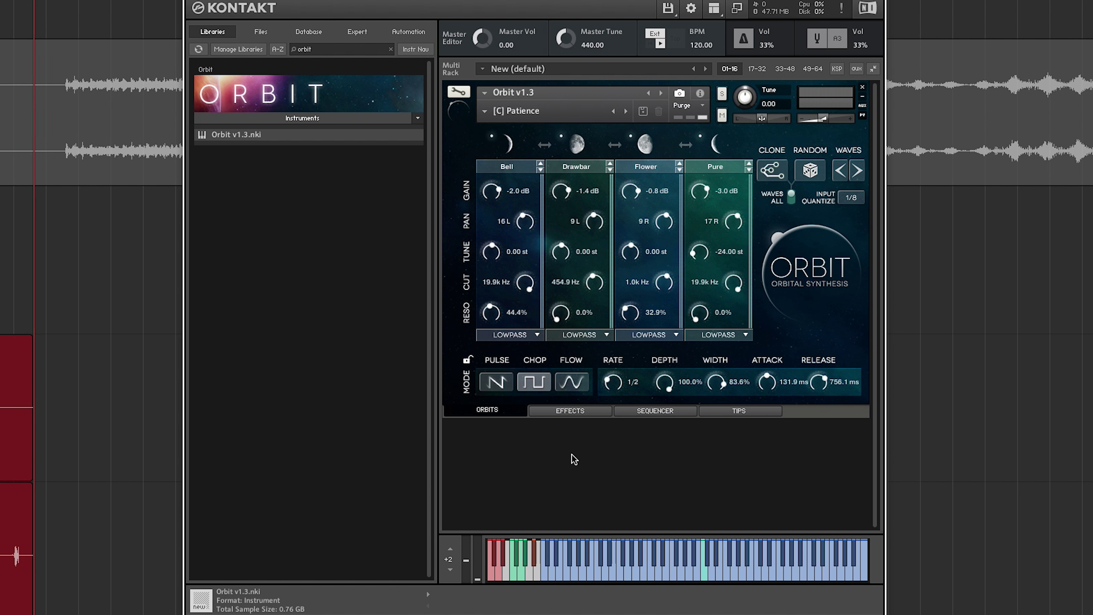
- Advance to the [C] Portal snapshot, then load [F] Gas Clouds from the Flow category
left_click(626, 111)
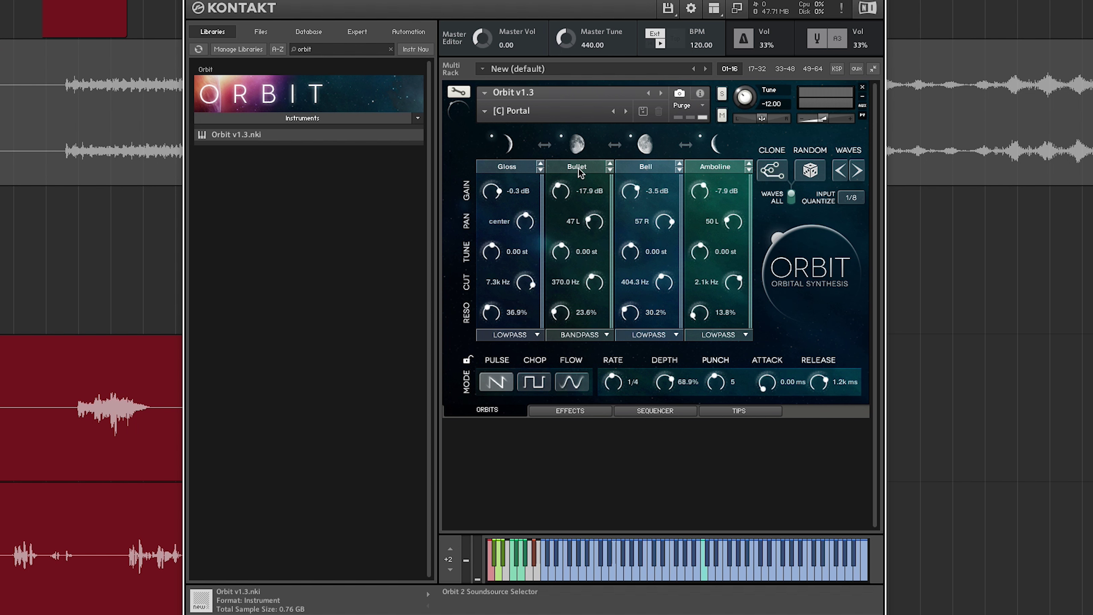
left_click(486, 111)
mouse_move(506, 161)
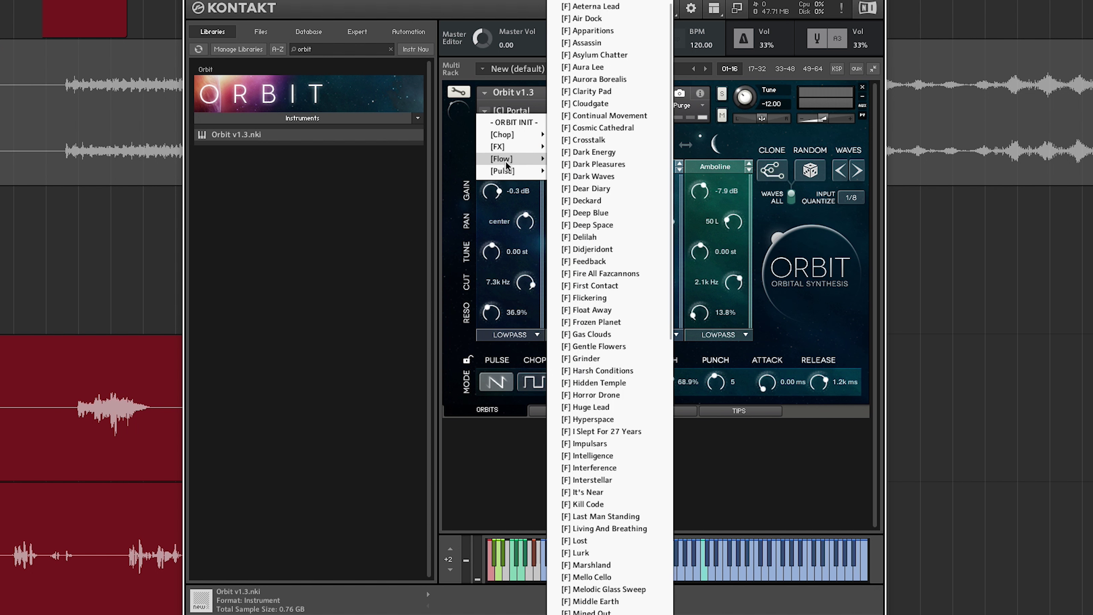
left_click(607, 335)
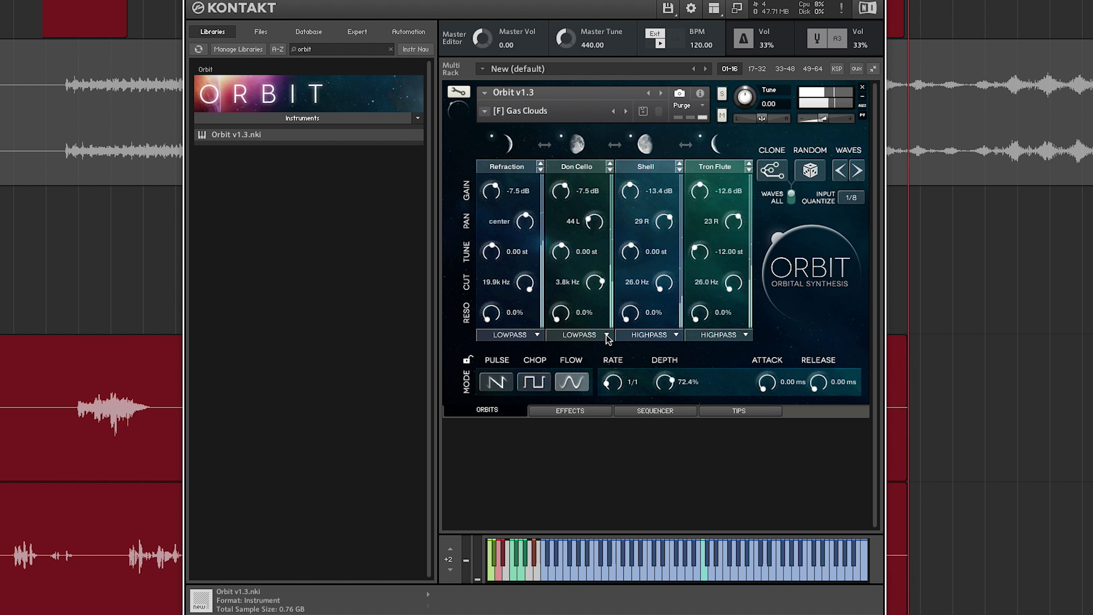
- Turn Input Quantize off and load the [FX] Ferrous Waves snapshot
left_click(851, 198)
left_click(850, 210)
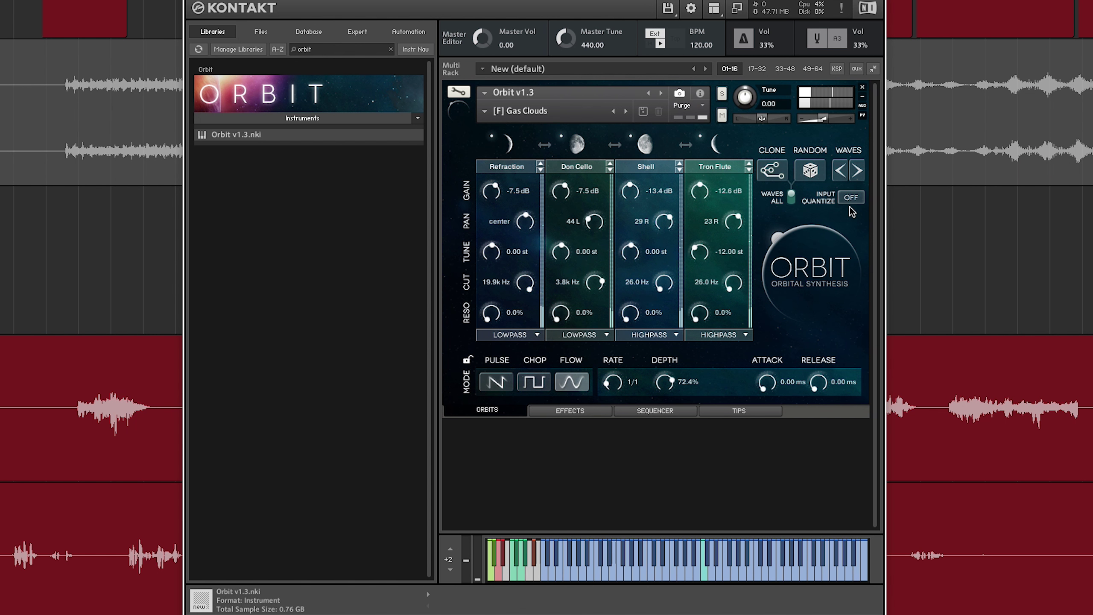
left_click(485, 111)
mouse_move(511, 144)
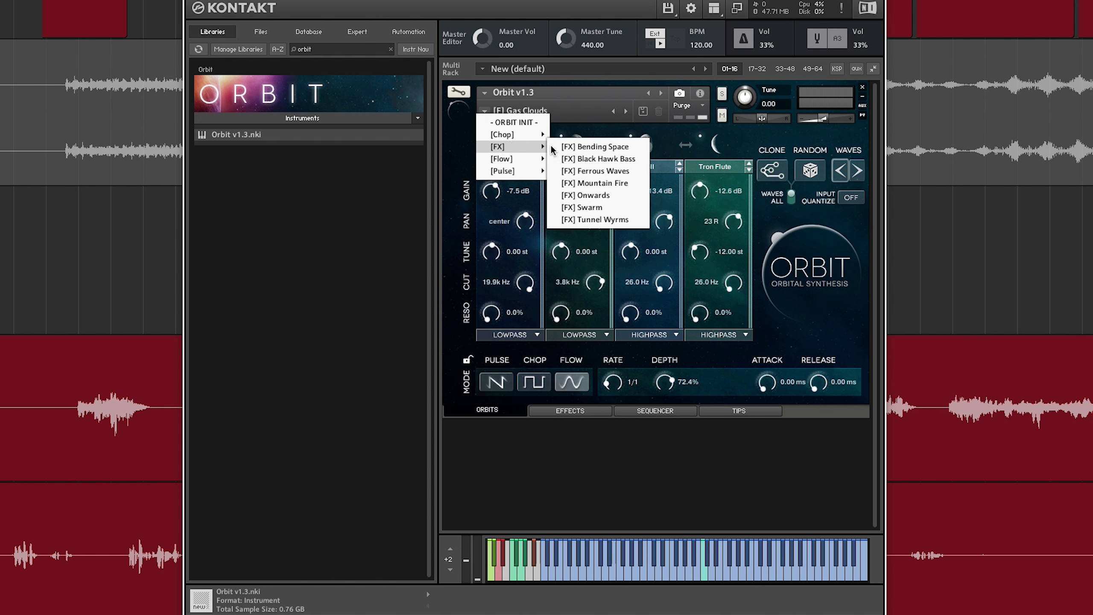
left_click(622, 172)
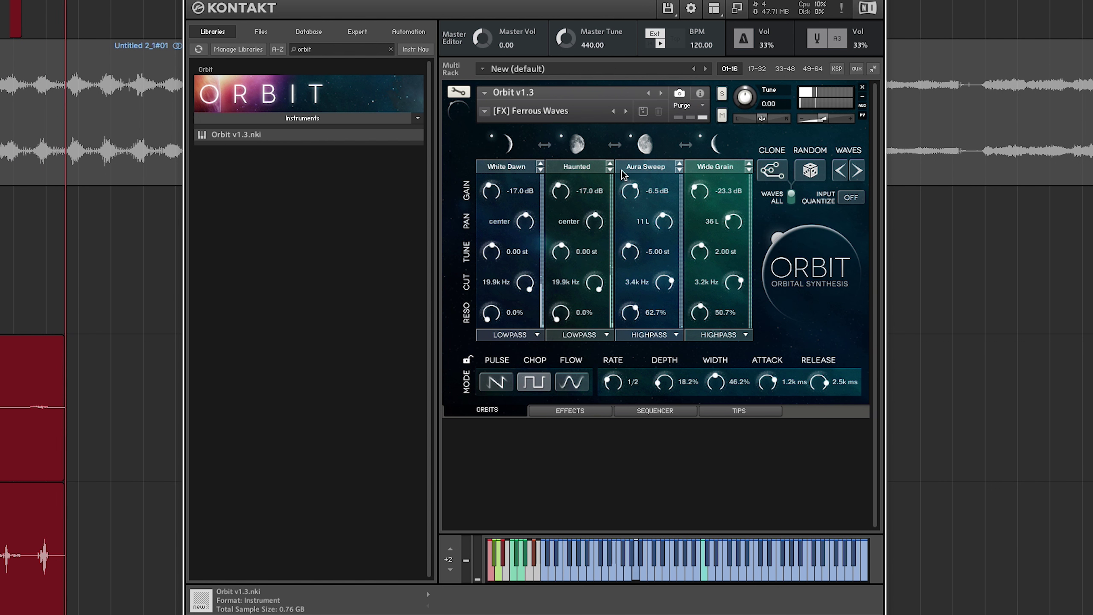
- Load the [C] Stutter Lead snapshot and set its Rate to 1/8 T
left_click(484, 111)
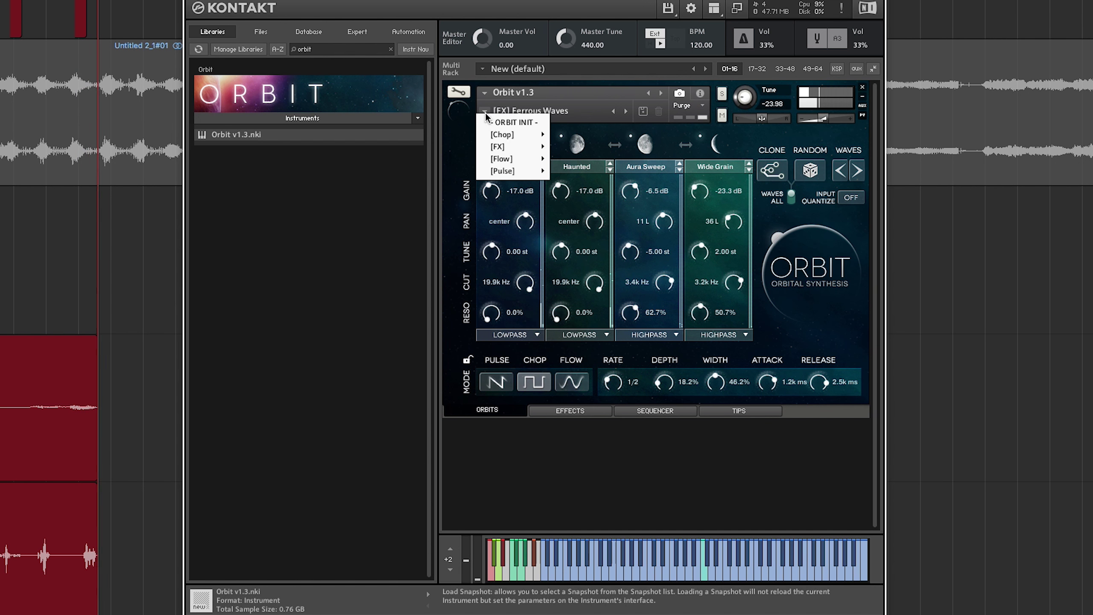
mouse_move(502, 137)
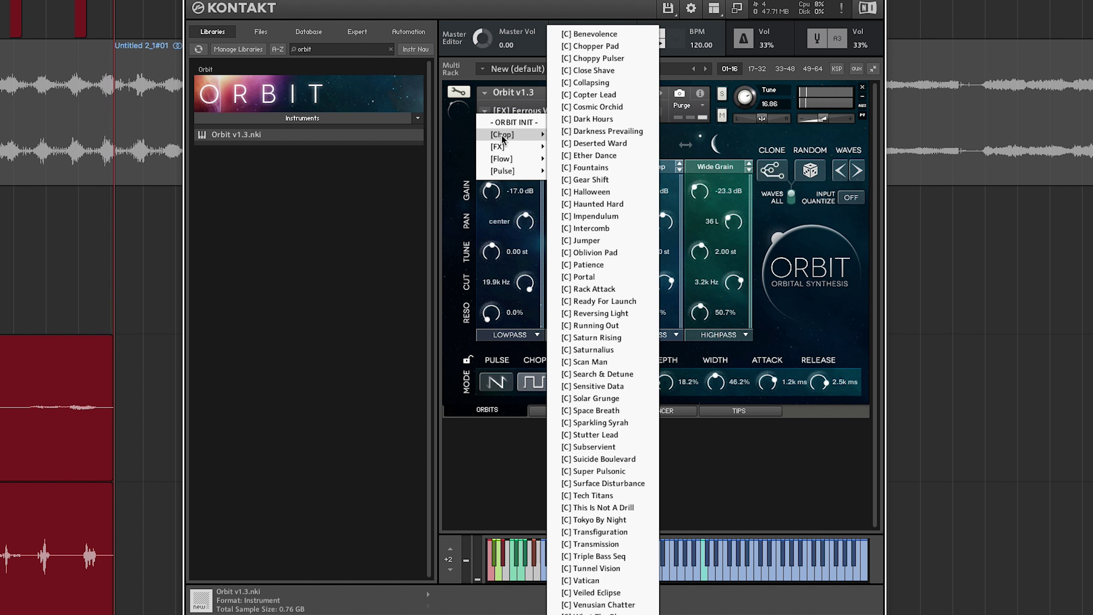
left_click(613, 434)
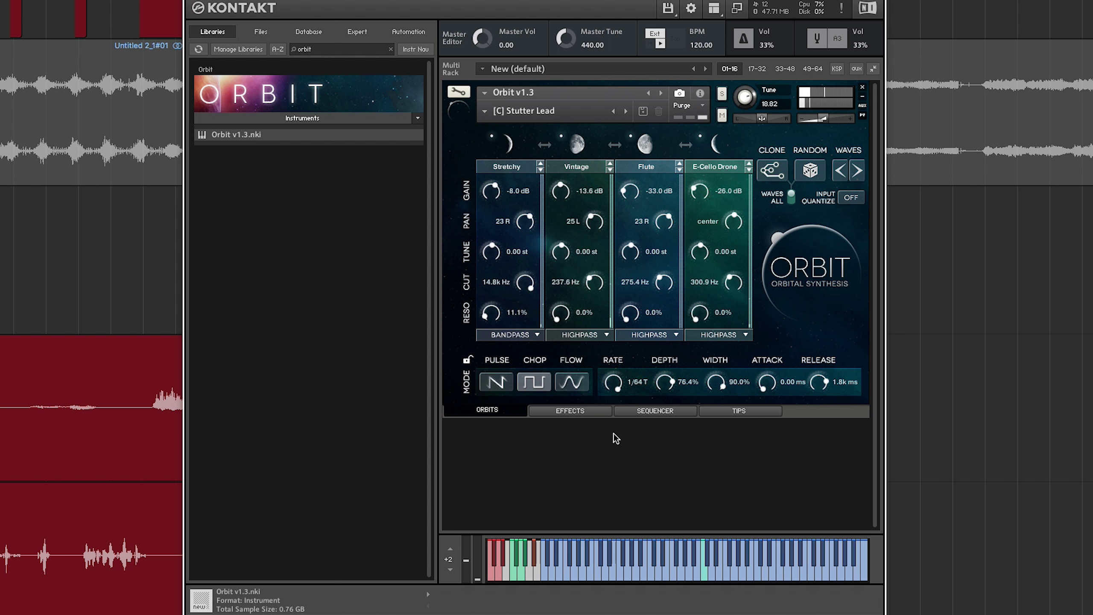
left_click_drag(617, 386, 617, 390)
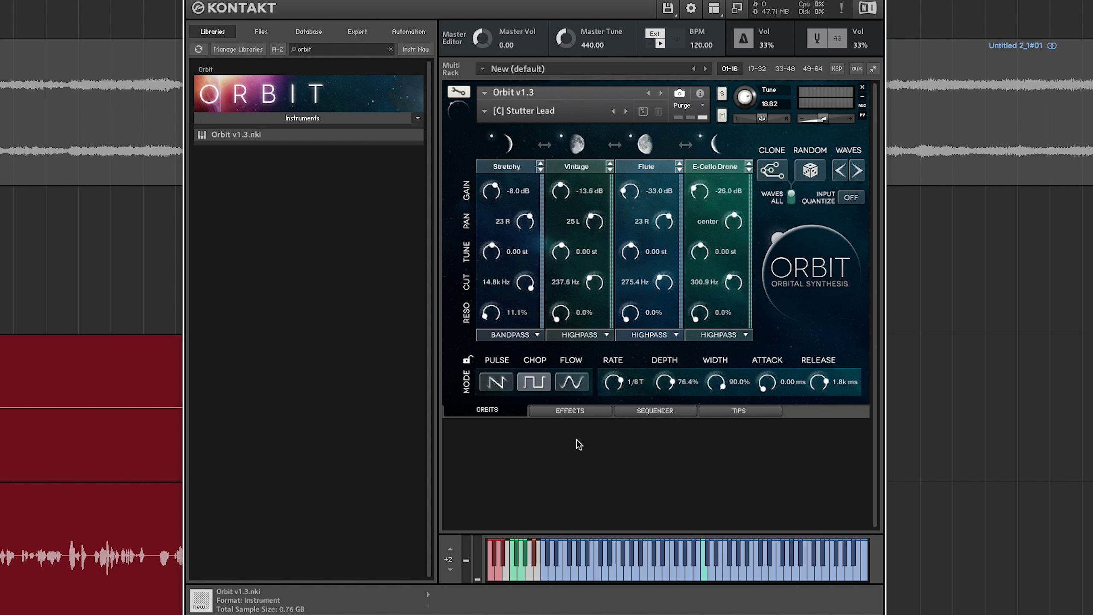
- Open the instrument for editing and inspect its sample mapping and the four orbit groups in the Mapping and Group Editors
left_click(457, 92)
left_click(650, 146)
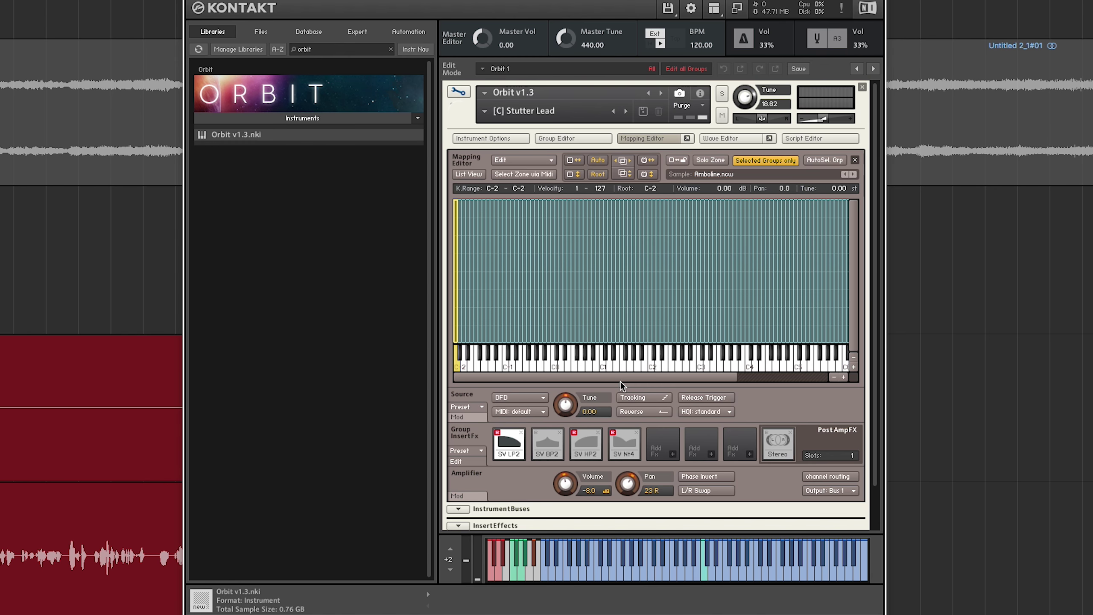
left_click_drag(621, 378, 630, 379)
left_click(579, 139)
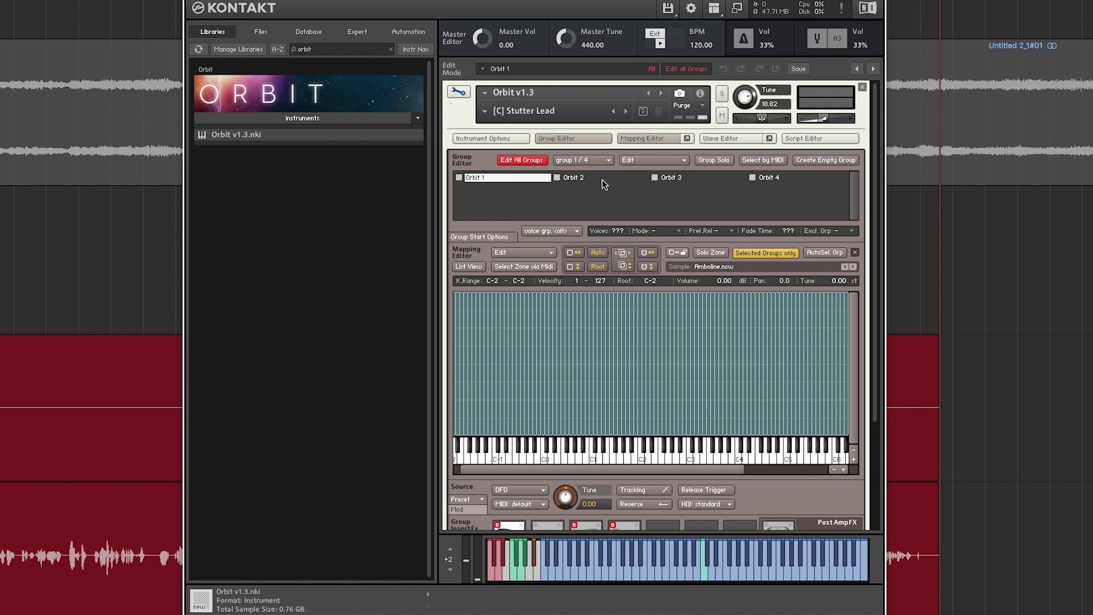
left_click(577, 139)
- Examine the sample zones along the Mapping Editor keyboard, selecting several in turn and ending on the B2 zone
left_click_drag(625, 378, 608, 357)
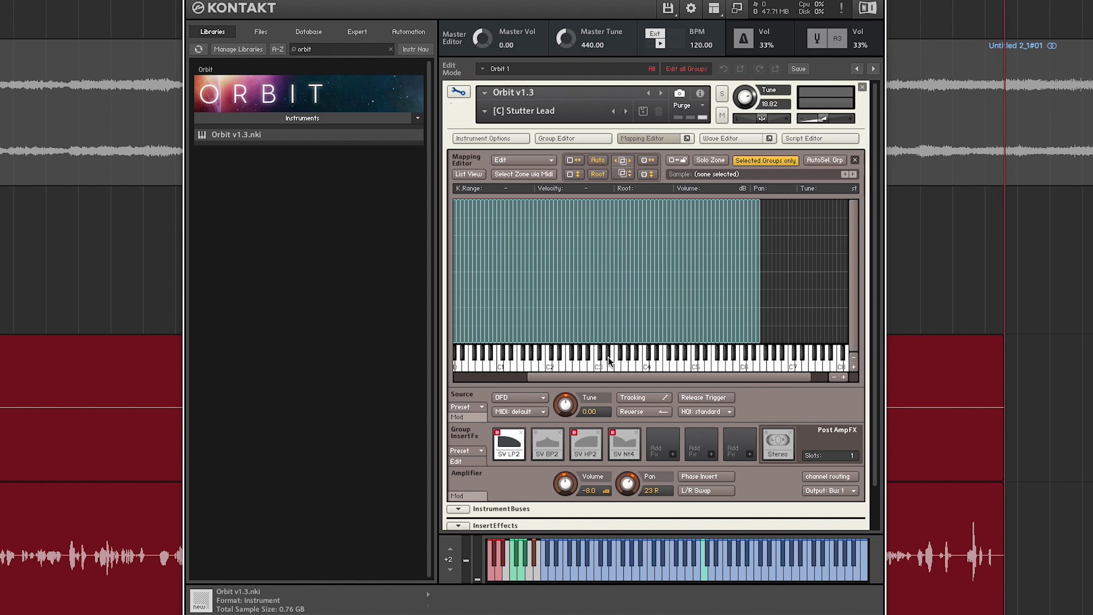
left_click(617, 266)
left_click(657, 274)
left_click(691, 270)
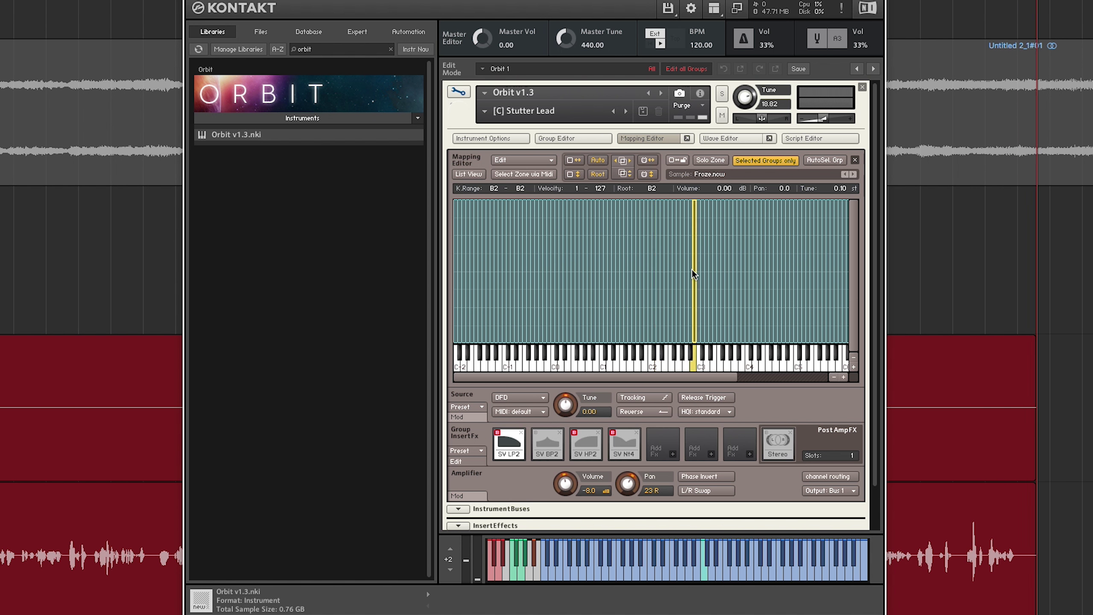
- Inspect more sample zones across the Mapping Editor keyboard, selecting several in turn and ending on the C#2 zone
left_click(734, 268)
left_click(778, 268)
left_click(824, 272)
left_click(697, 251)
left_click(673, 254)
left_click(653, 258)
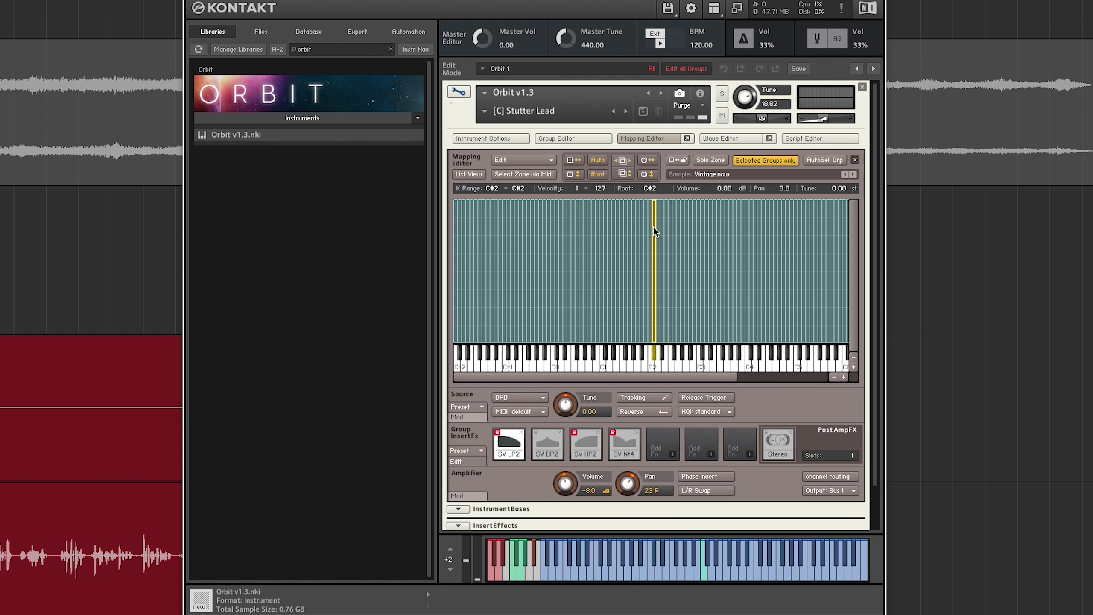
- Leave the instrument's edit mode and look at the available Orbit snapshot categories without loading one
left_click(461, 92)
left_click(485, 111)
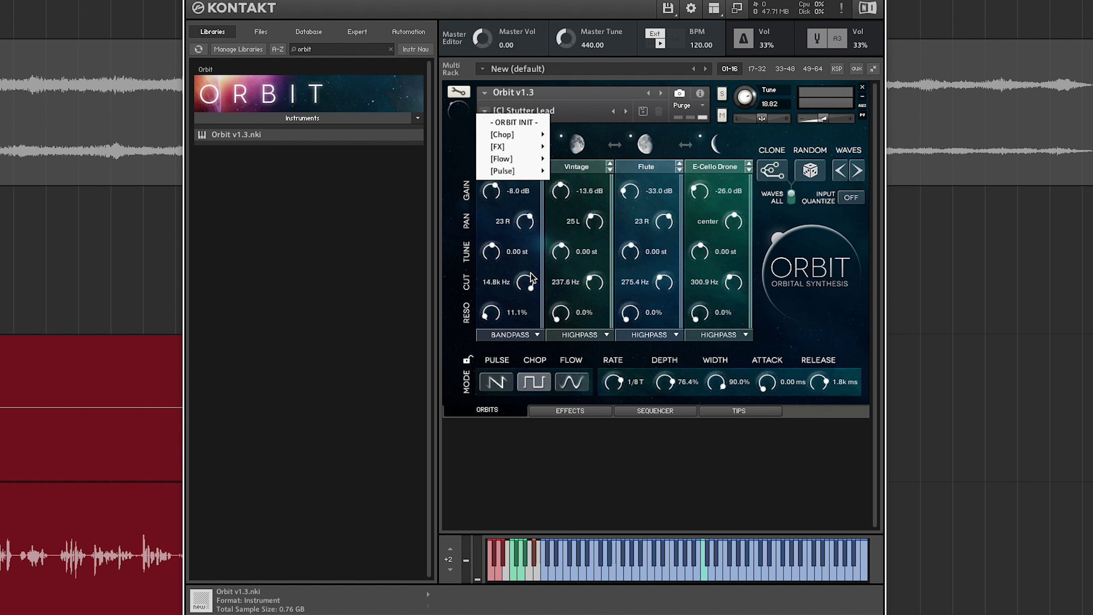
left_click(527, 465)
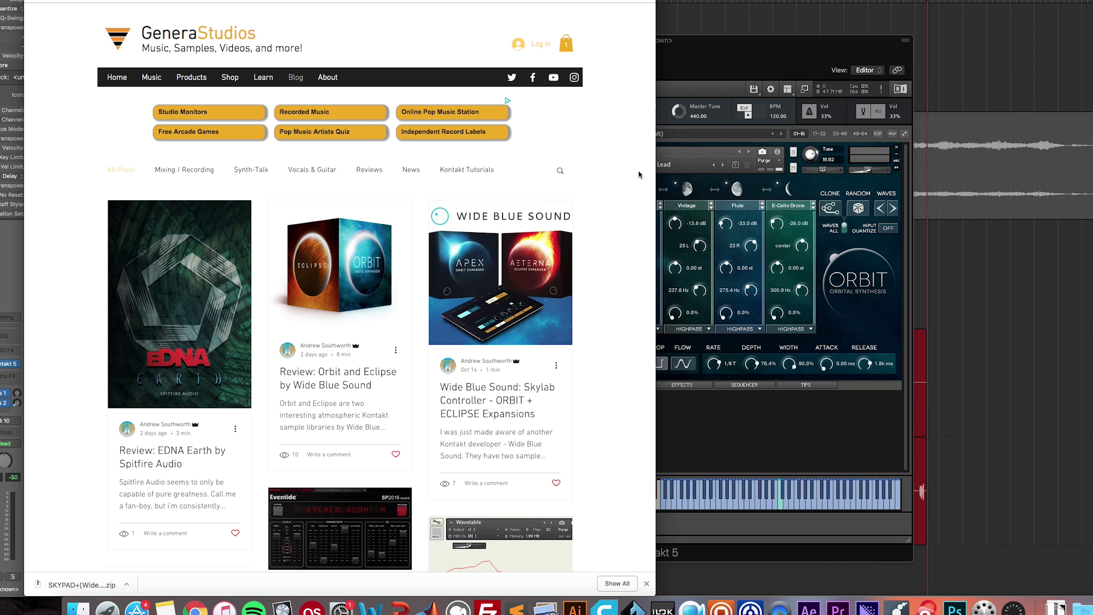
- Switch to the GeneraStudios blog in the browser and open the Wide Blue Sound Skylab Controller post
scroll(624, 169, "down", 5)
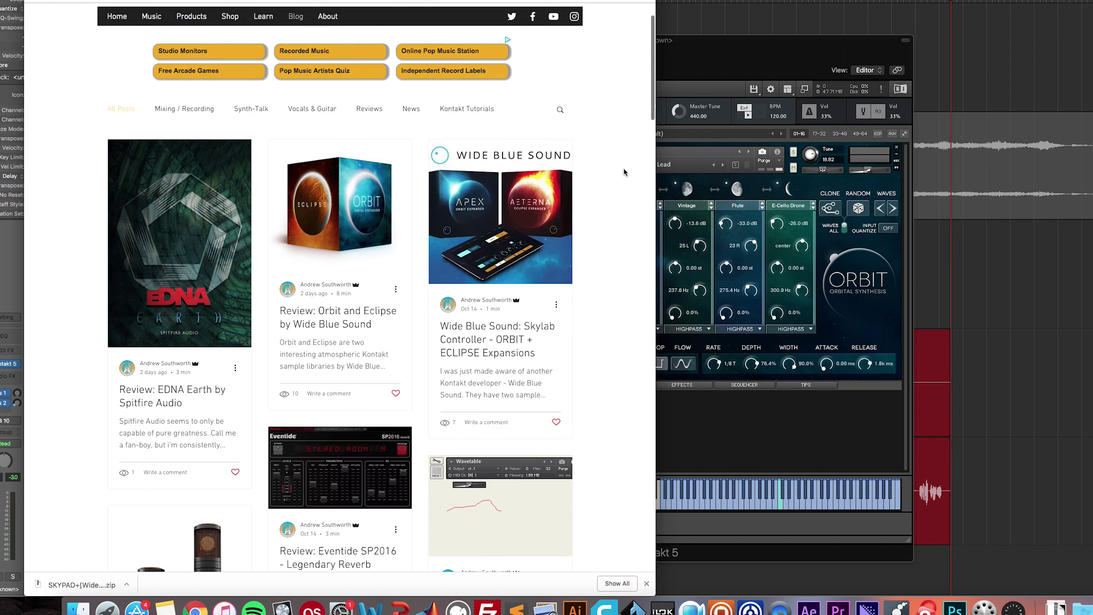
scroll(496, 104, "up", 5)
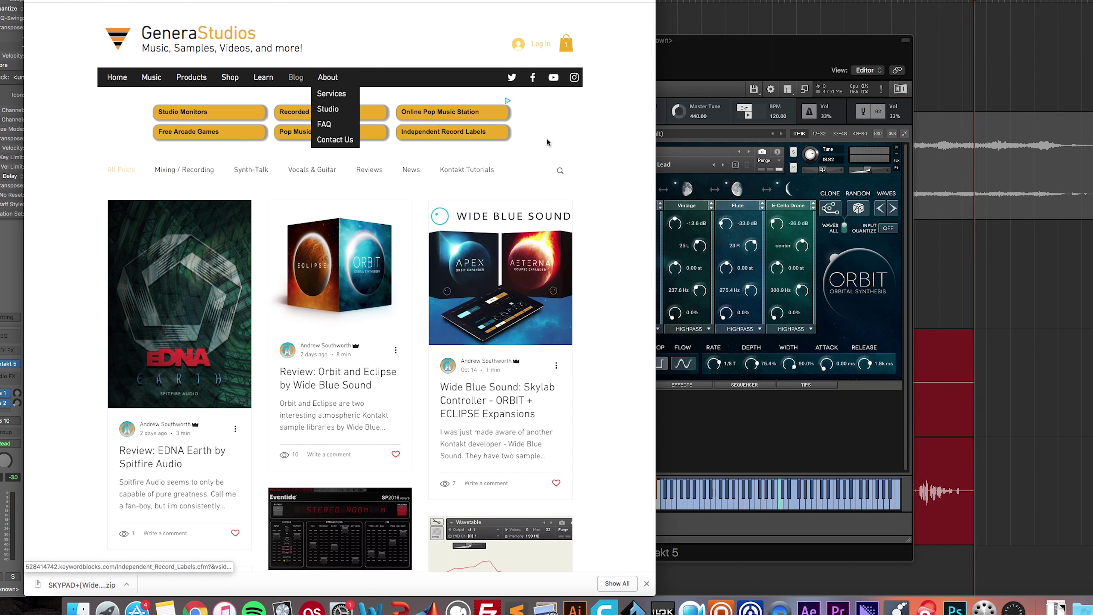
scroll(333, 215, "down", 3)
scroll(472, 186, "down", 2)
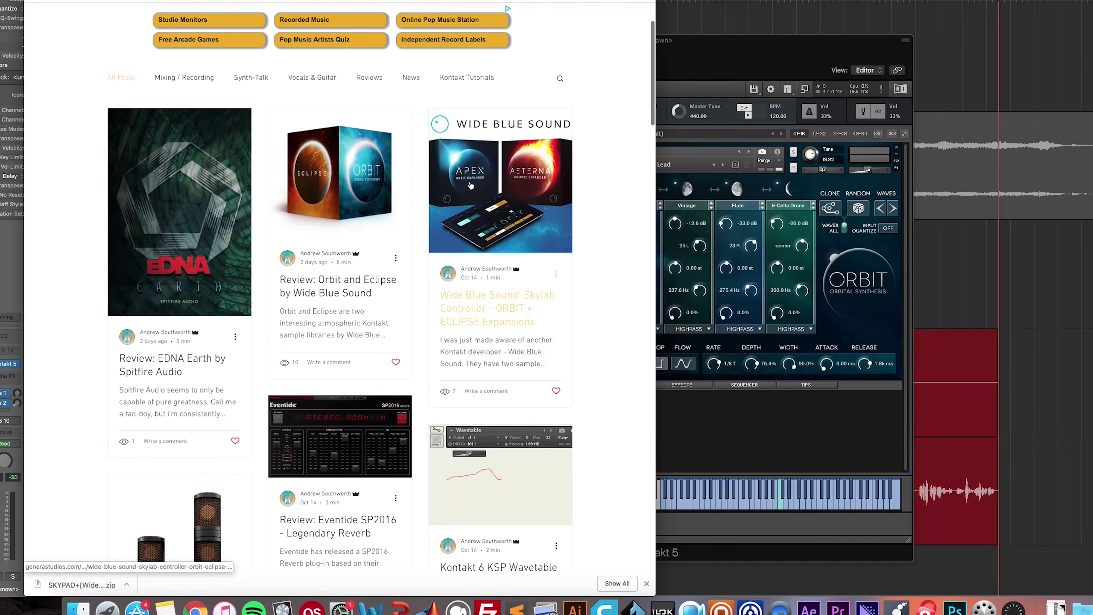
left_click(472, 186)
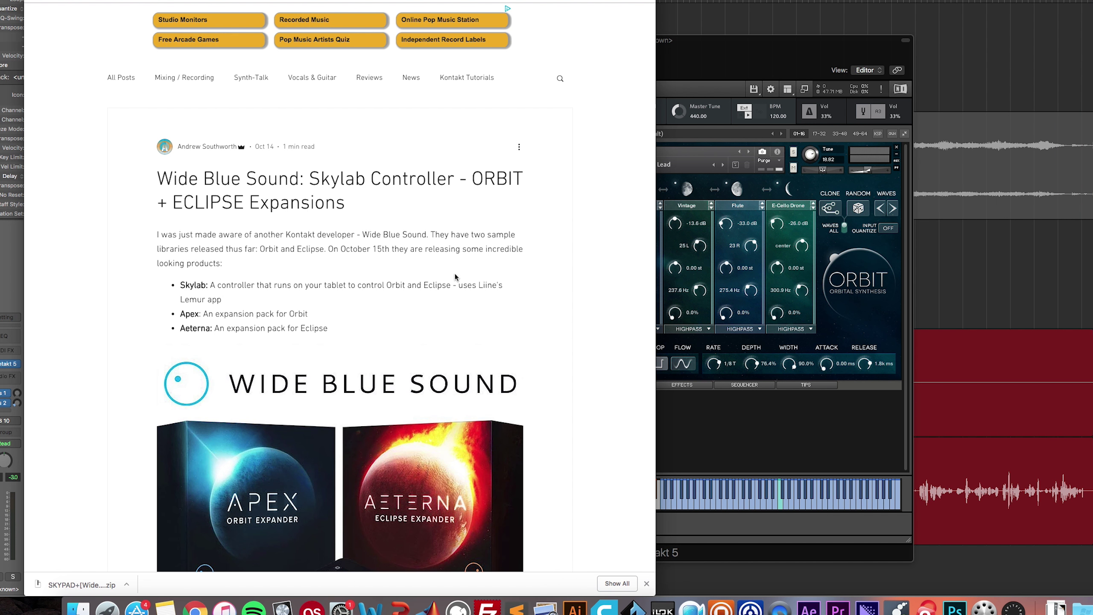
- Read the Skylab Controller post through the Apex and Aeterna expansions down to the Skypad interface screenshot
scroll(470, 282, "down", 2)
scroll(588, 220, "down", 3)
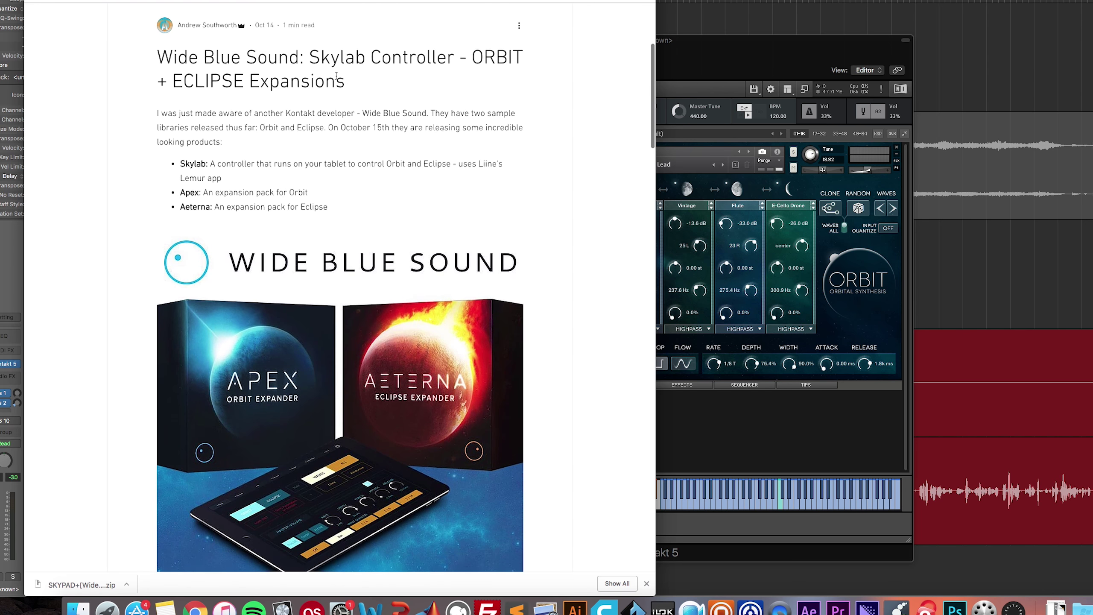
scroll(456, 199, "up", 2)
scroll(378, 342, "down", 2)
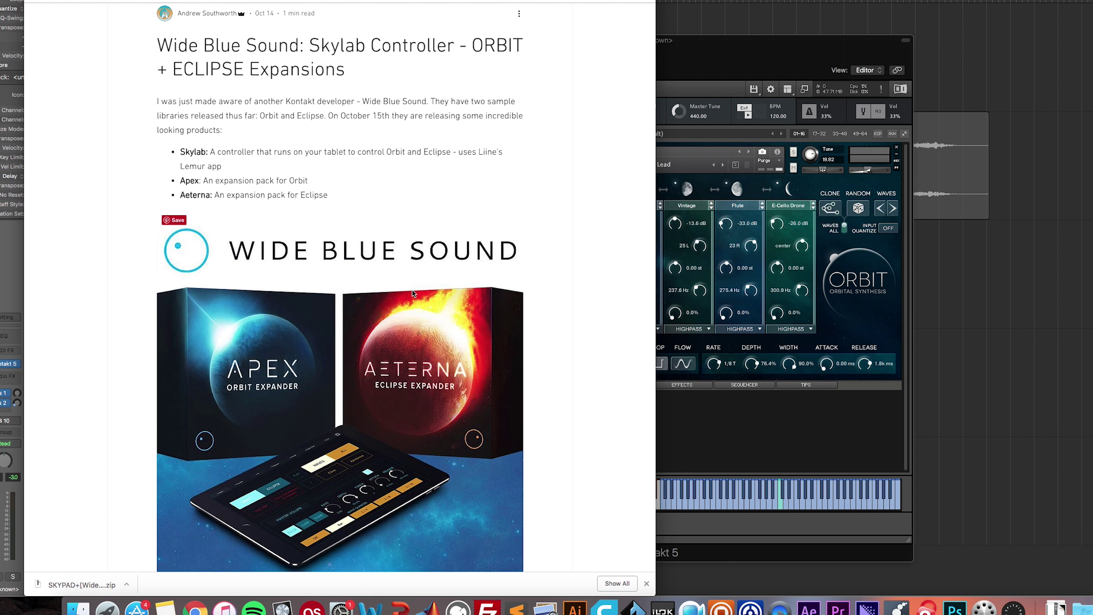
scroll(444, 369, "down", 2)
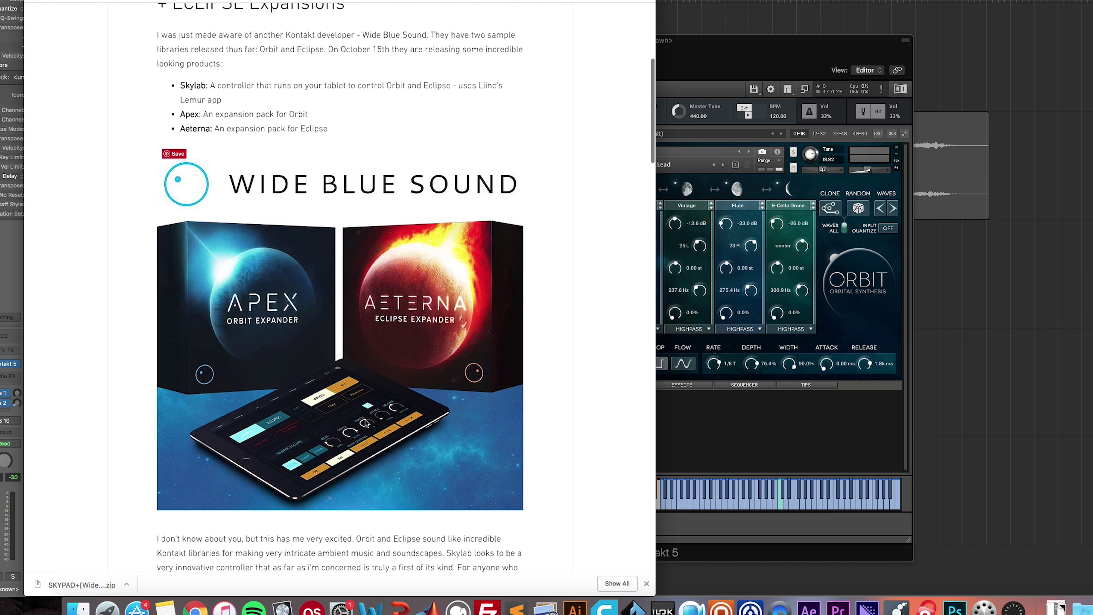
scroll(333, 436, "down", 3)
scroll(347, 378, "down", 8)
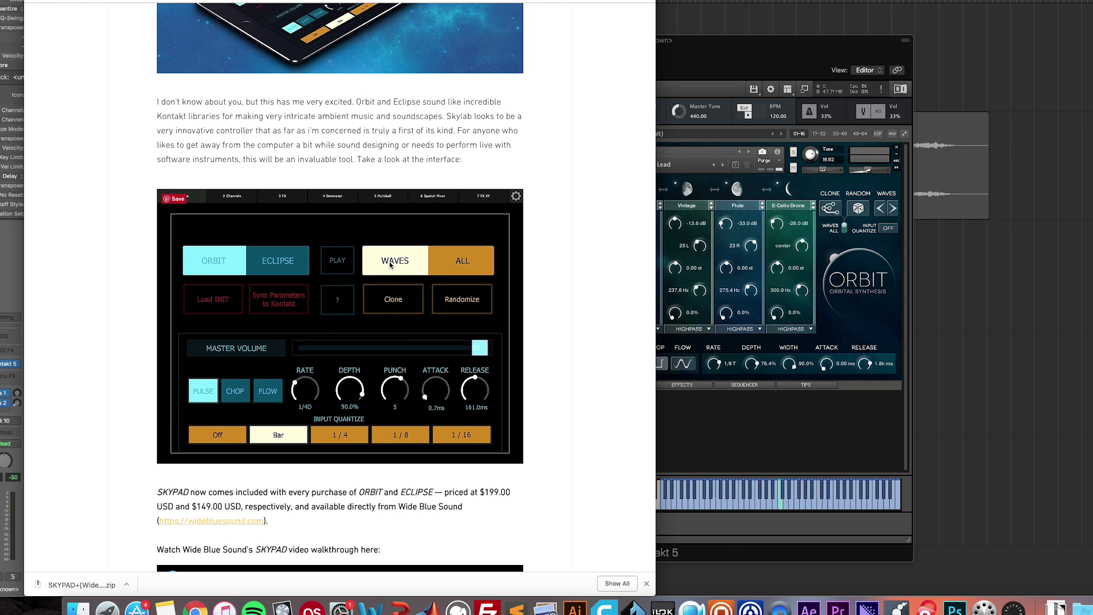
- Reposition the Kontakt window beside the post and compare Orbit's controls with the Skypad interface and walkthrough section
left_click(745, 61)
left_click(555, 106)
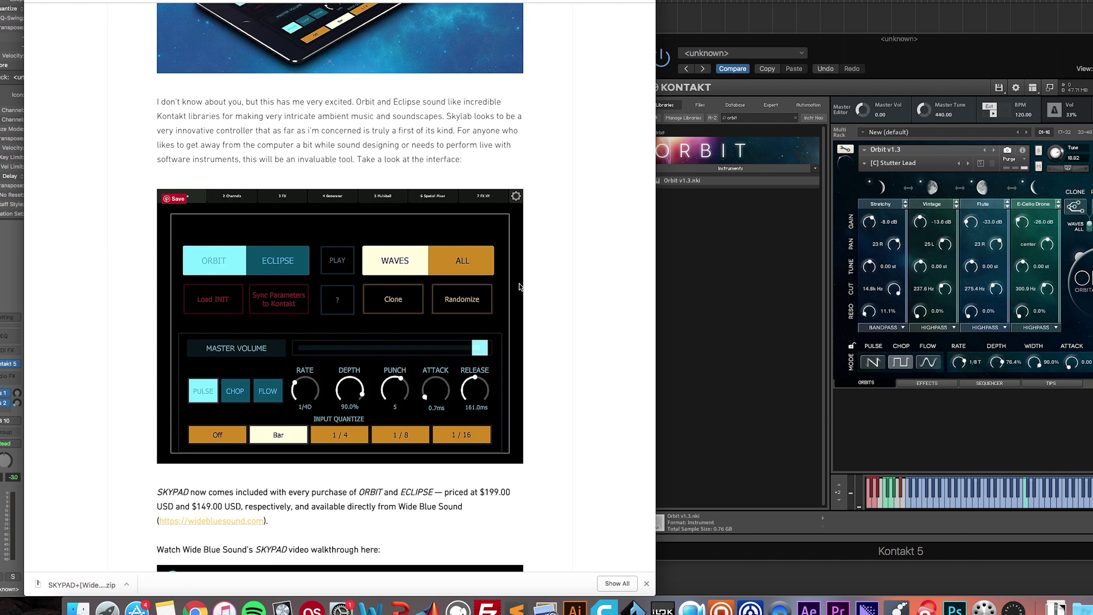
scroll(553, 278, "down", 10)
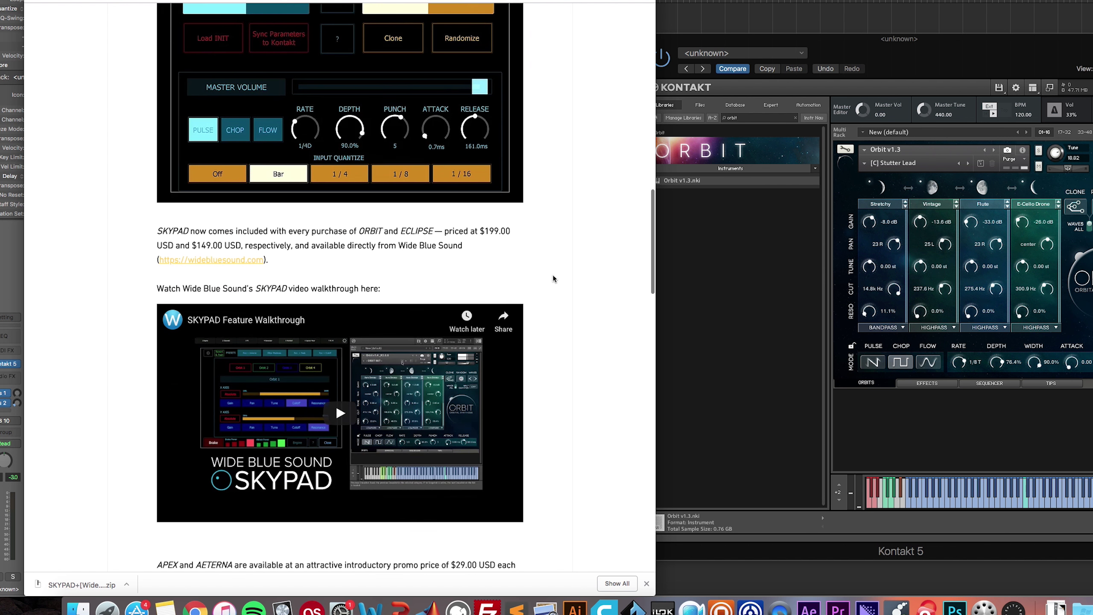
scroll(552, 278, "up", 7)
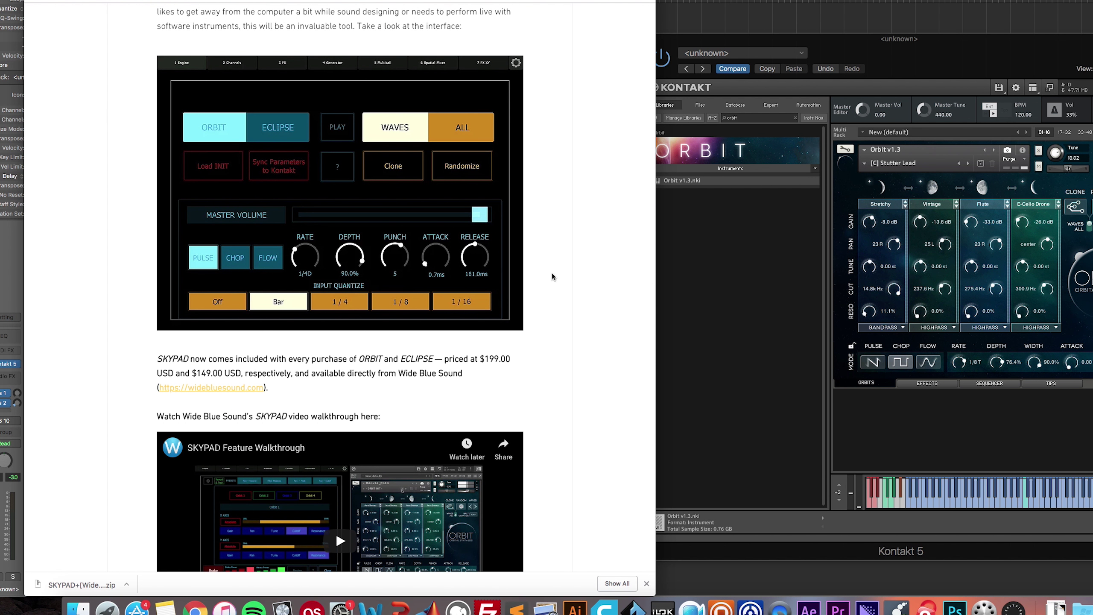
scroll(565, 227, "up", 3)
- Return to the blog list, open the Orbit and Eclipse review, and examine its section on extra Skypad functionality
scroll(565, 225, "left", 5)
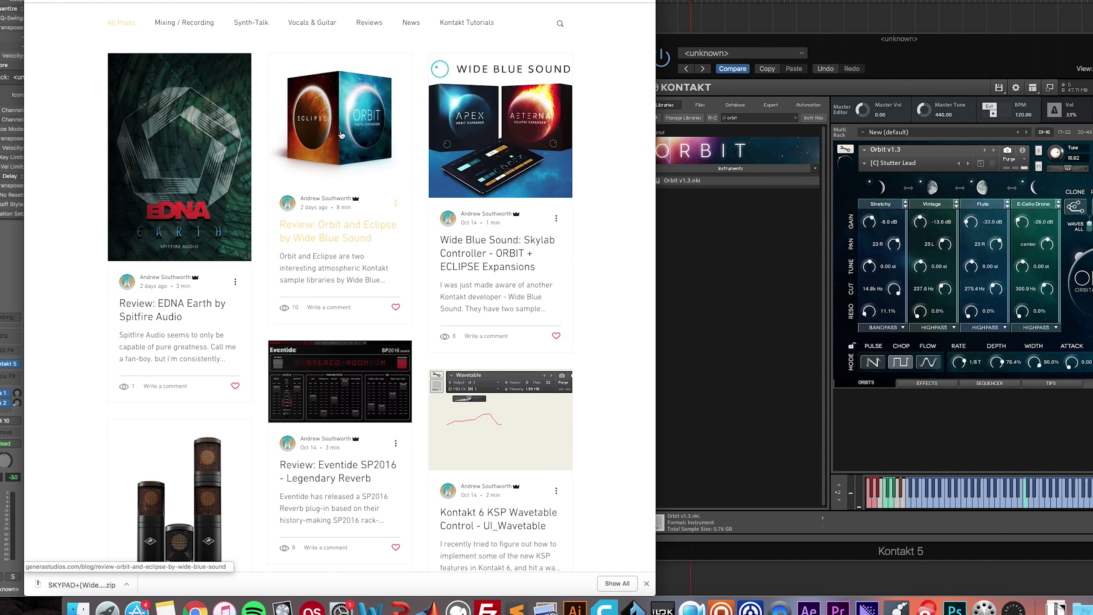
left_click(342, 135)
scroll(470, 235, "down", 15)
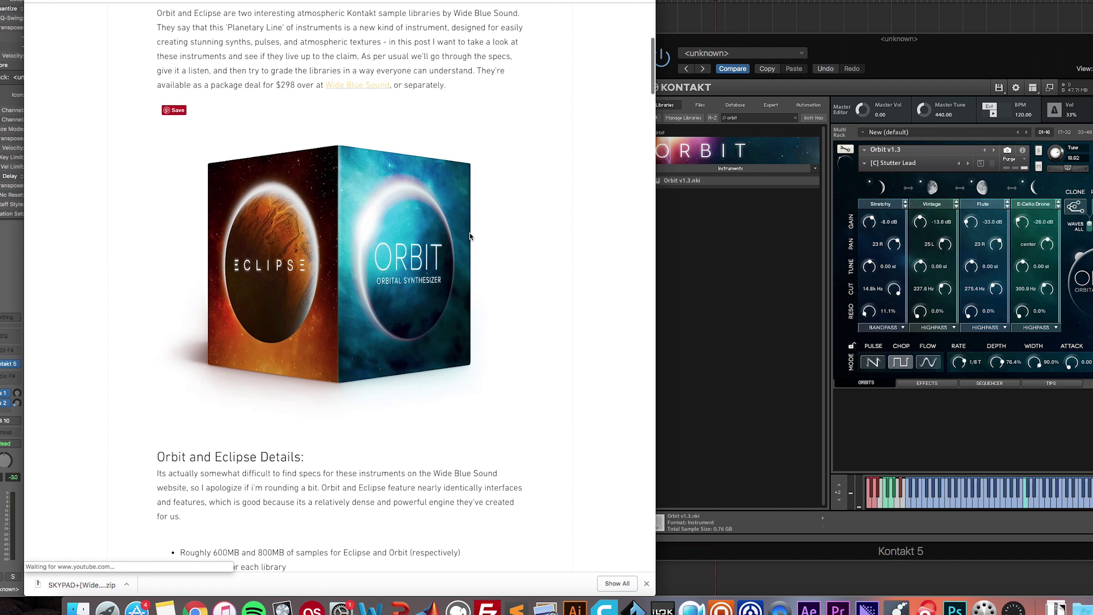
scroll(469, 236, "down", 15)
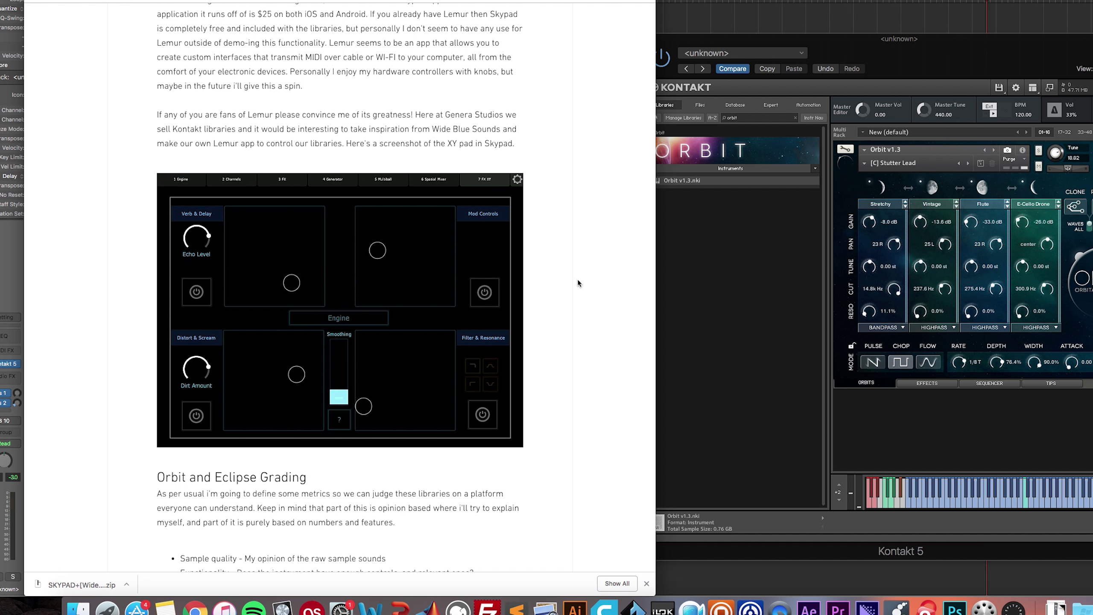
scroll(567, 263, "up", 4)
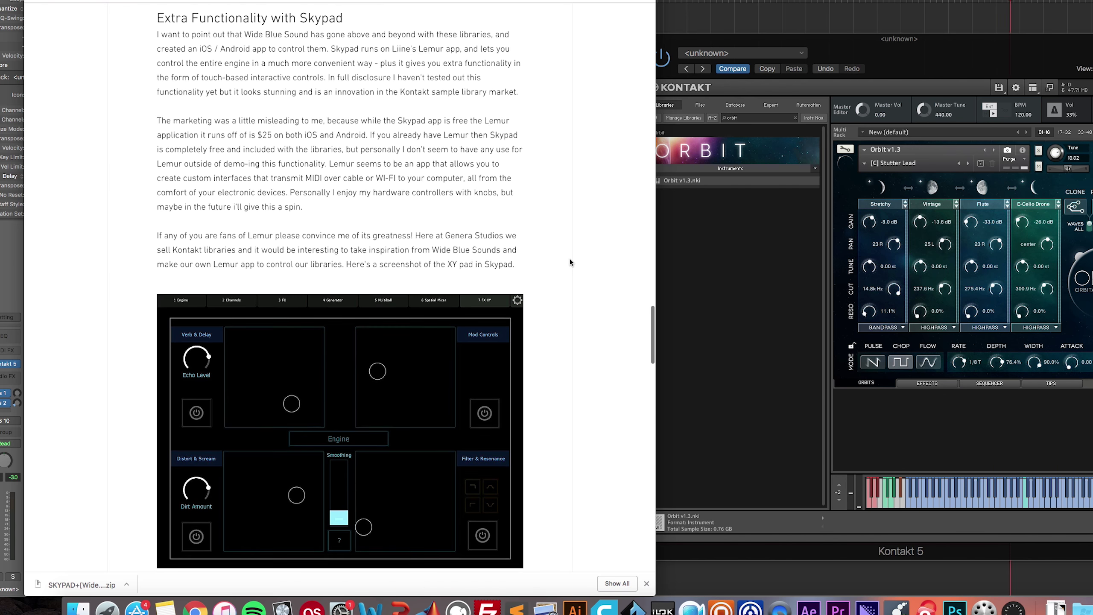
scroll(570, 259, "down", 1)
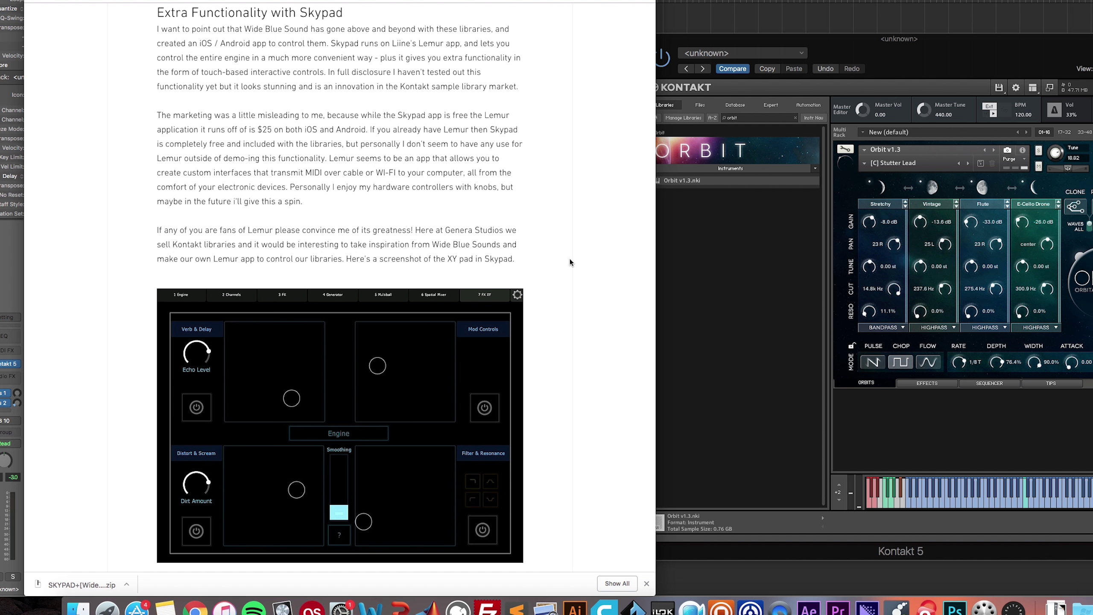
- Switch back to Kontakt and move its window to the middle of the workspace, keeping Orbit's Orbits page open
left_click(941, 38)
left_click_drag(938, 48, 768, 36)
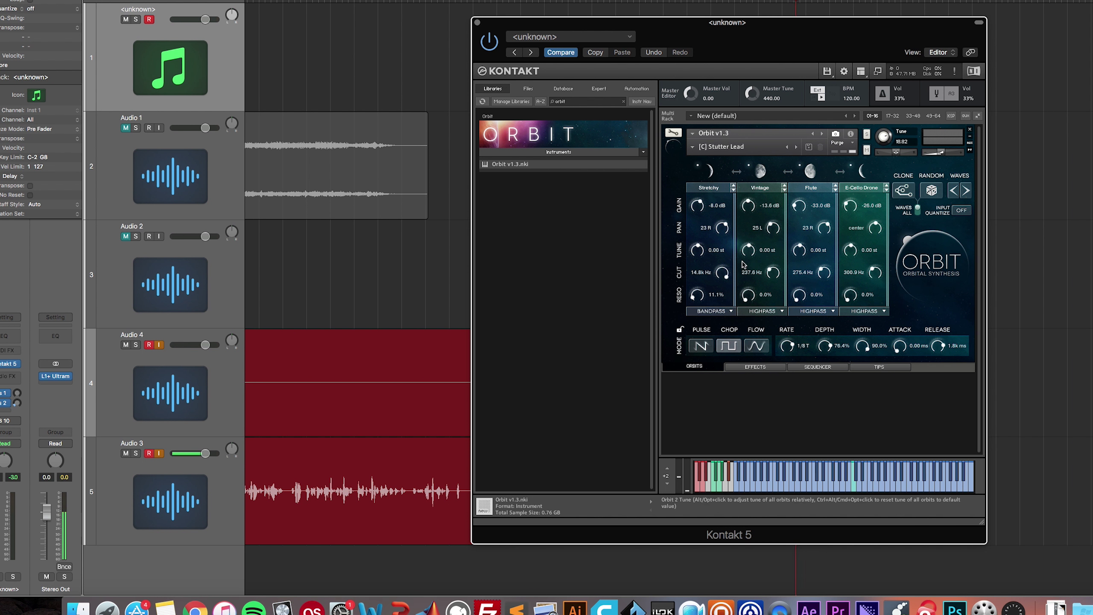
left_click(743, 368)
left_click(719, 368)
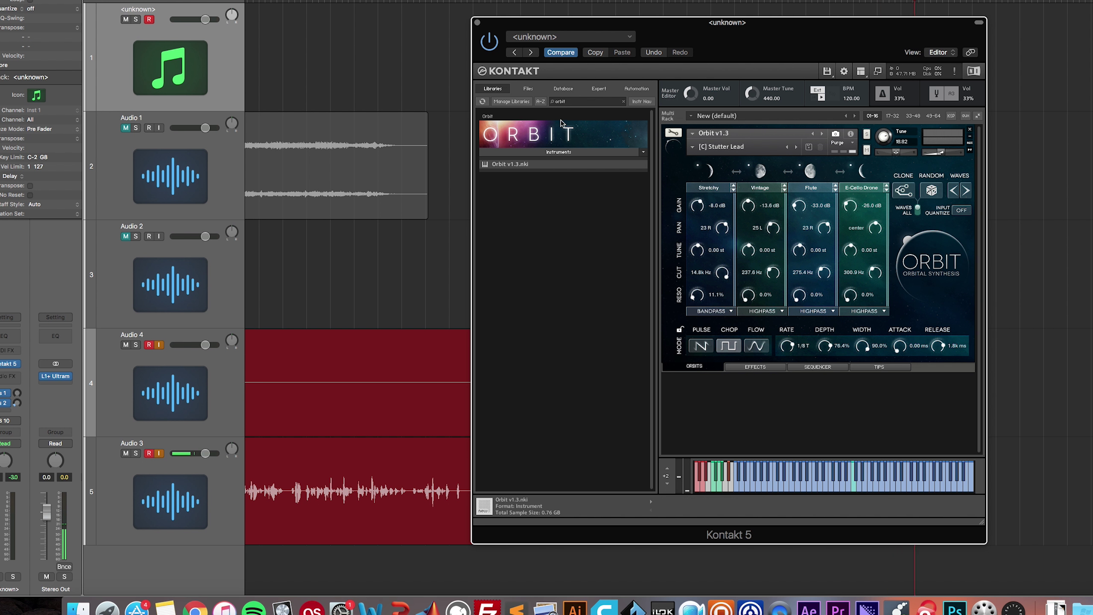
- Search the libraries for "eclipse" and load Eclipse.nki, replacing the current Orbit instrument
left_click_drag(574, 103, 523, 103)
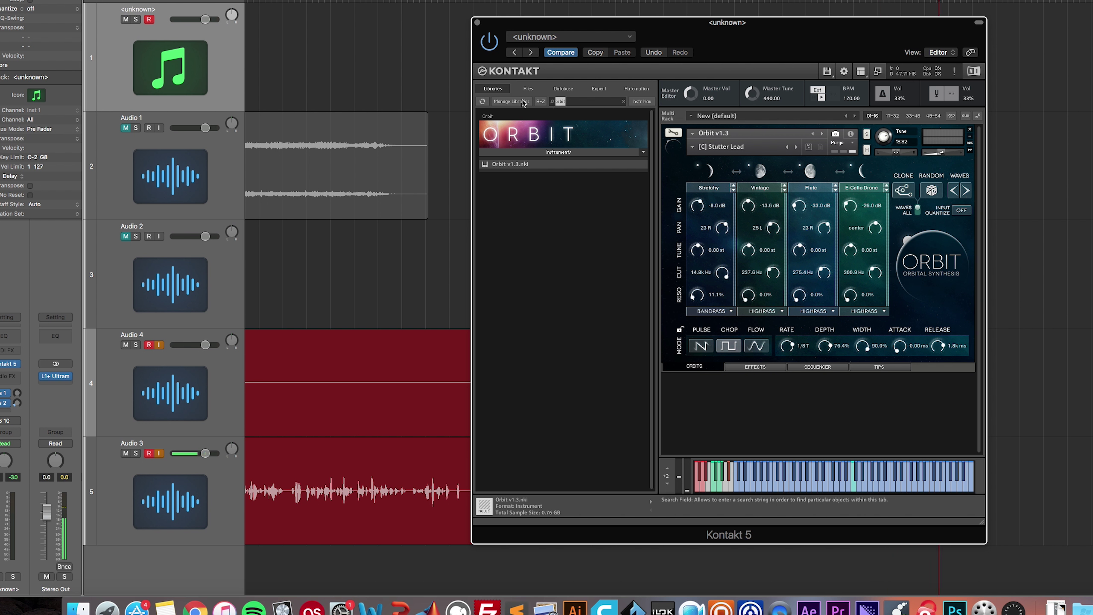
type("eclipse")
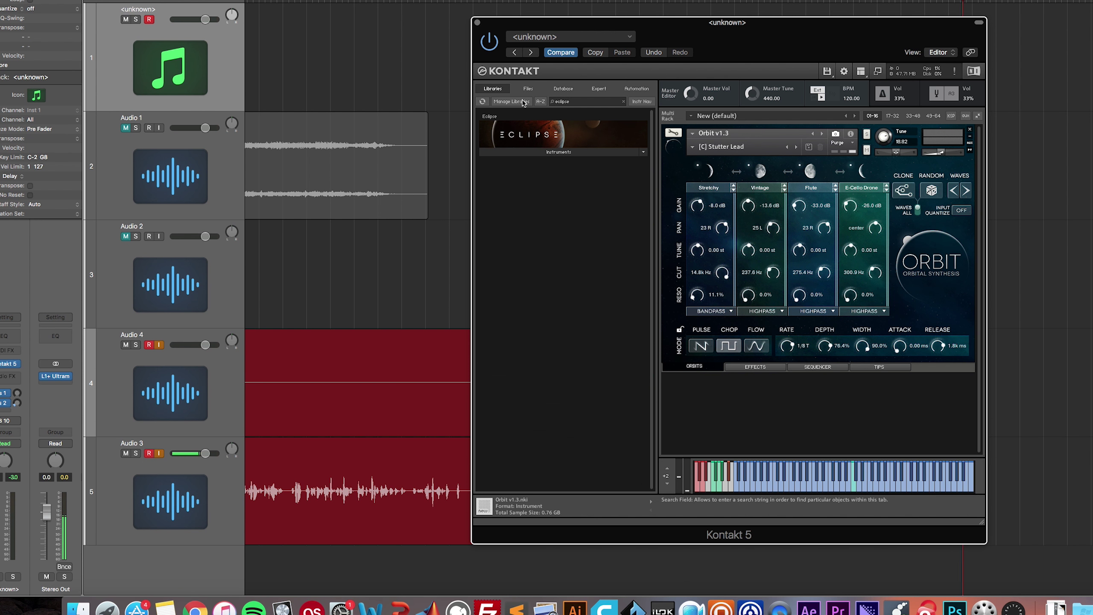
left_click(556, 151)
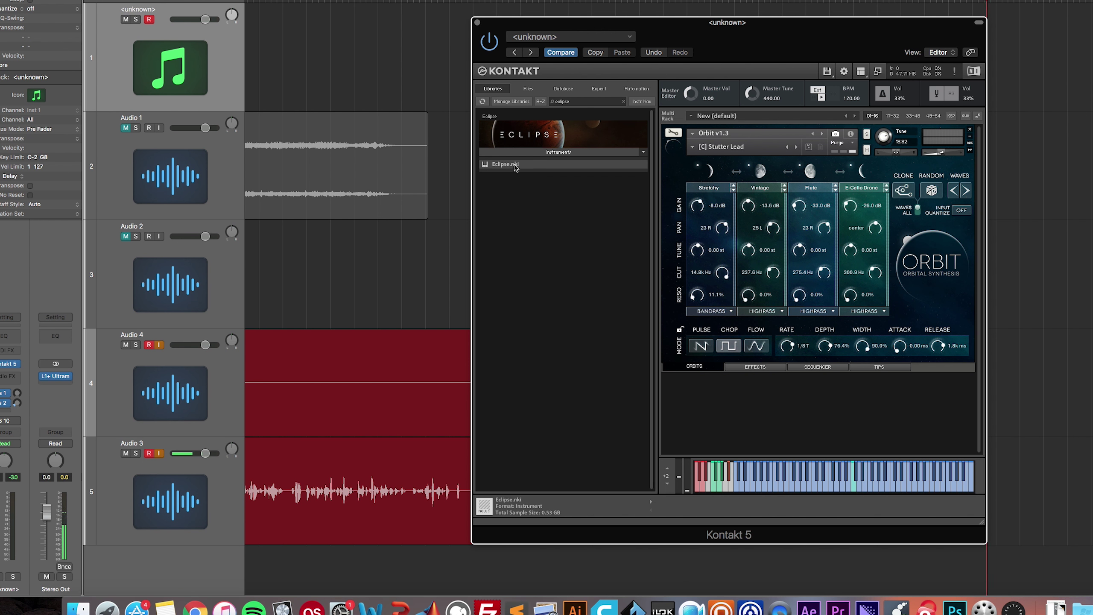
double_click(516, 166)
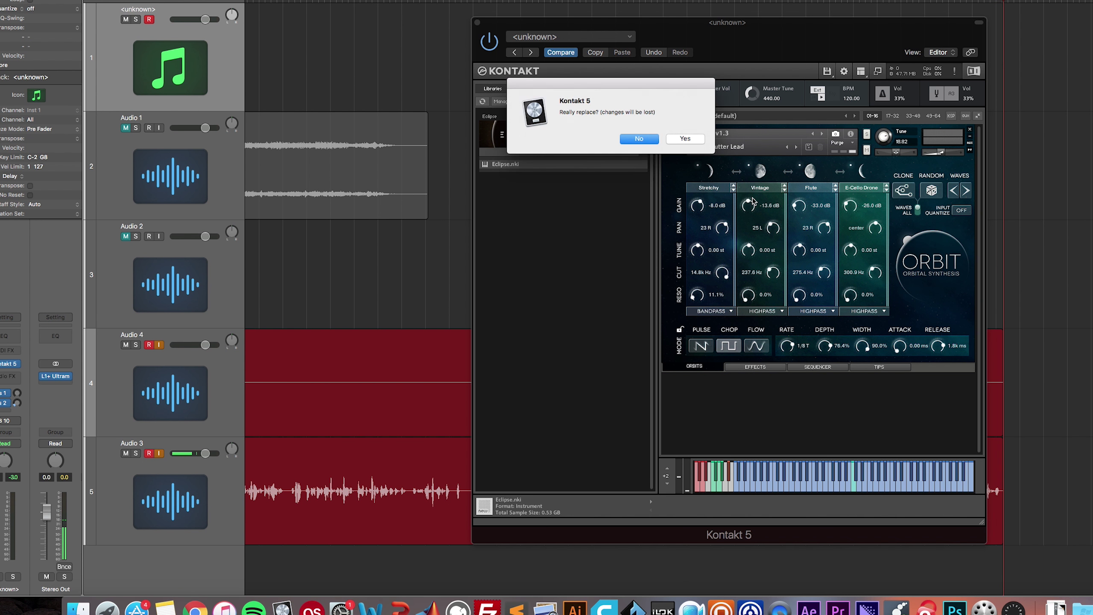
left_click(694, 138)
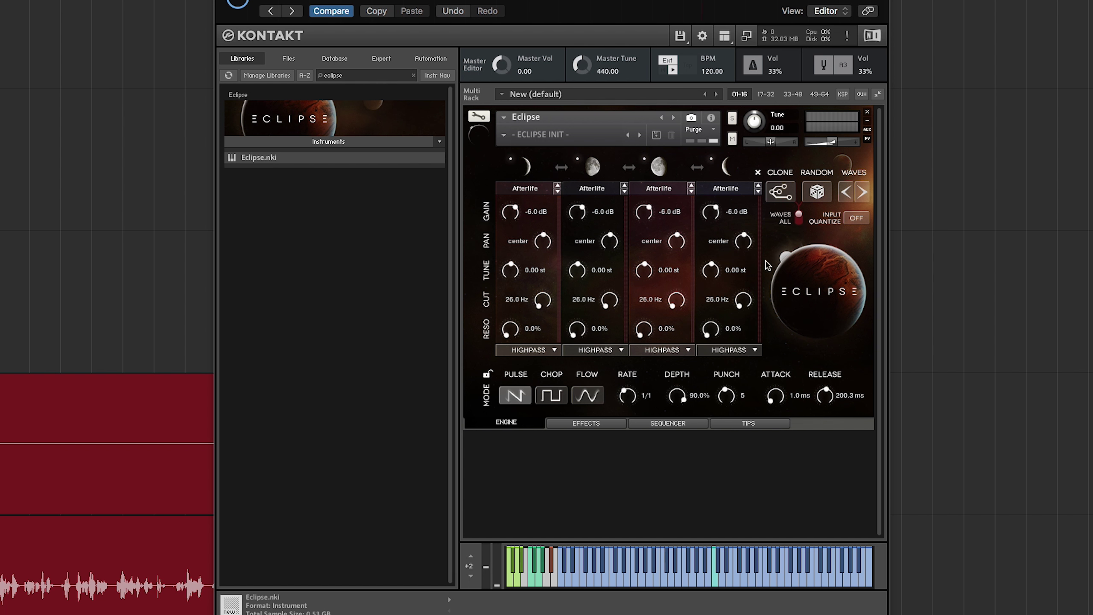
- Look through Eclipse's Effects, Sequencer and Tips pages, and return to the Engine page
left_click(594, 425)
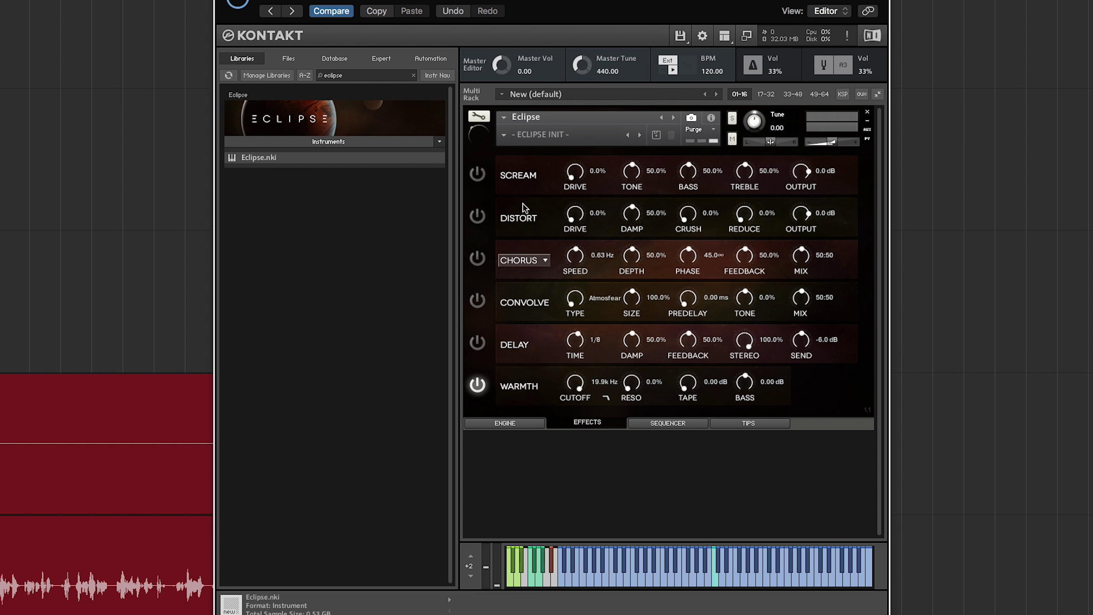
left_click(661, 423)
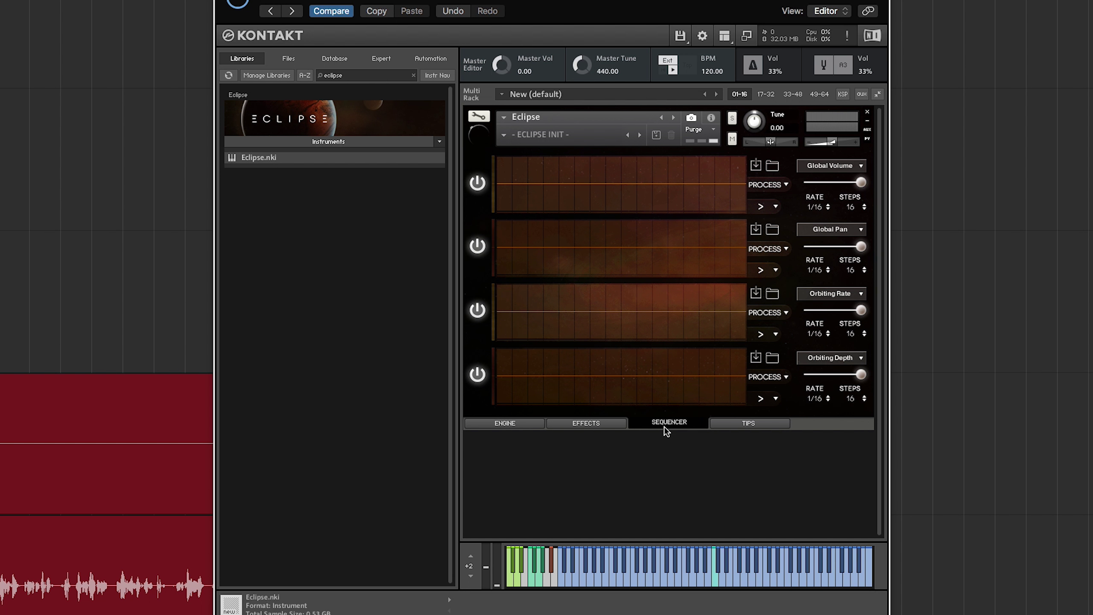
left_click(748, 423)
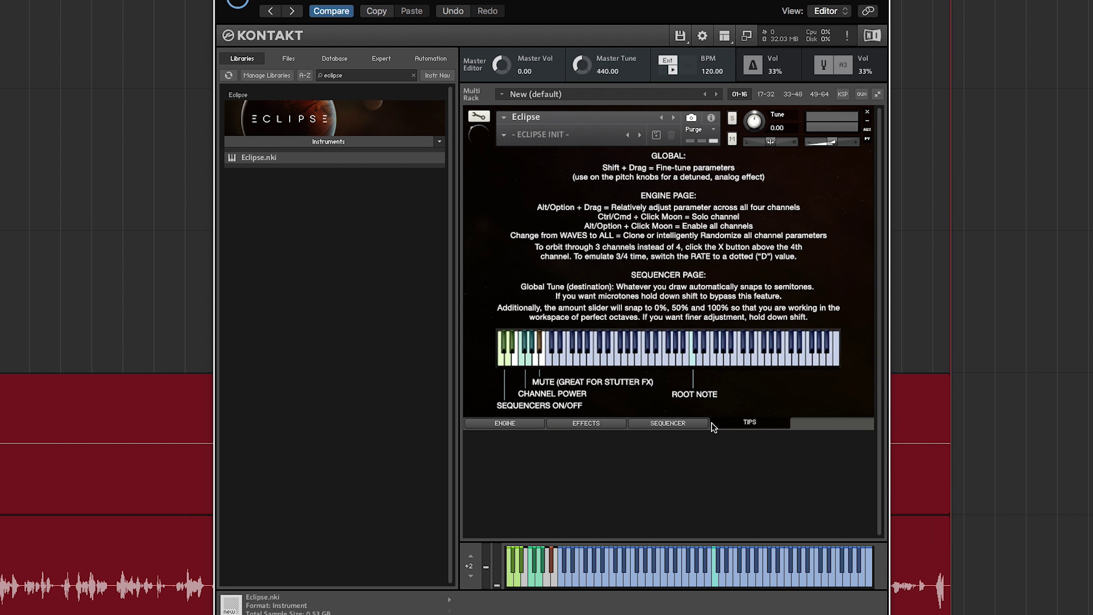
left_click(533, 423)
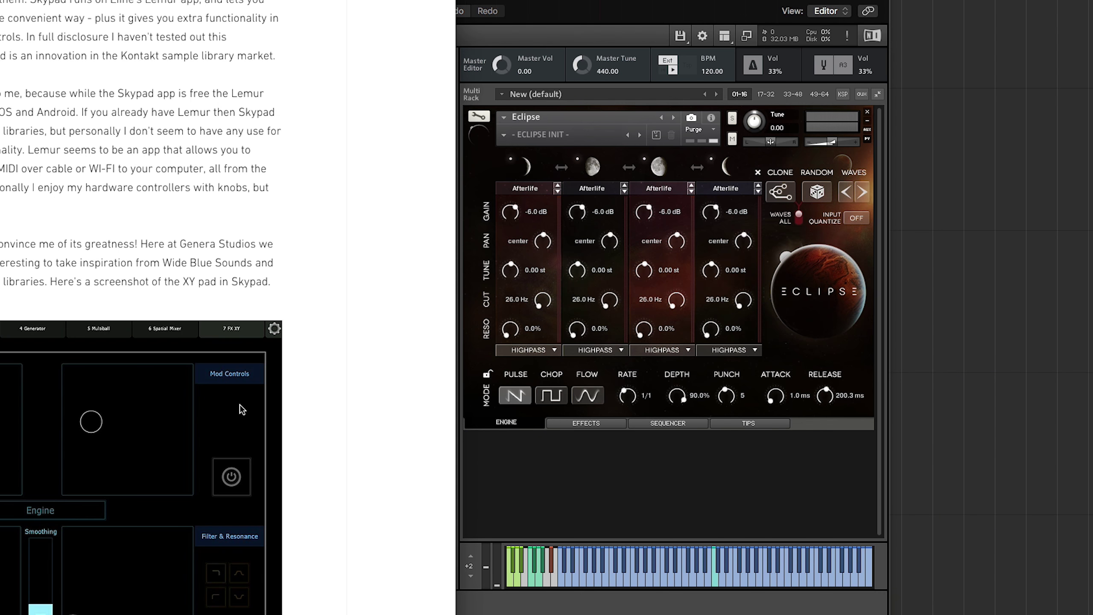
- Skim the Orbit and Eclipse review in the browser back to its introduction, and return to Kontakt
scroll(242, 403, "down", 10)
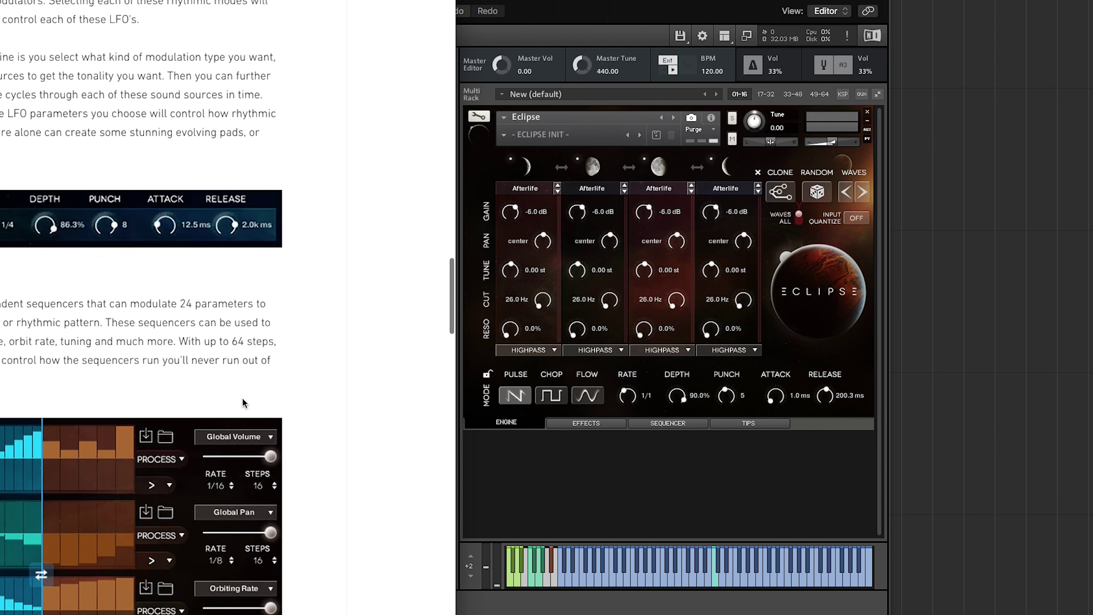
scroll(242, 403, "up", 15)
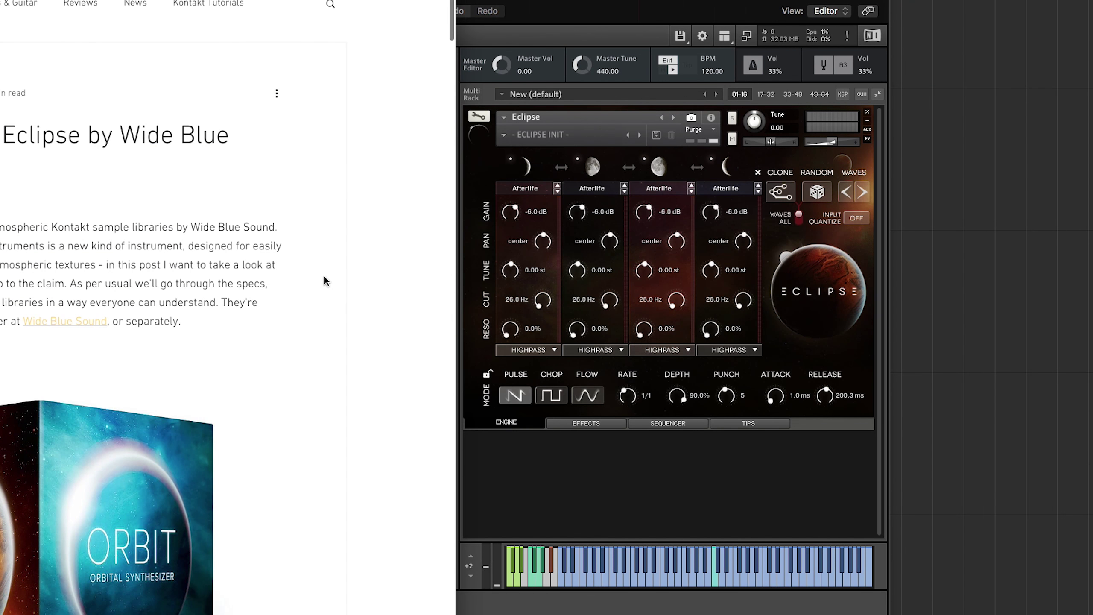
scroll(325, 277, "down", 3)
scroll(326, 277, "up", 6)
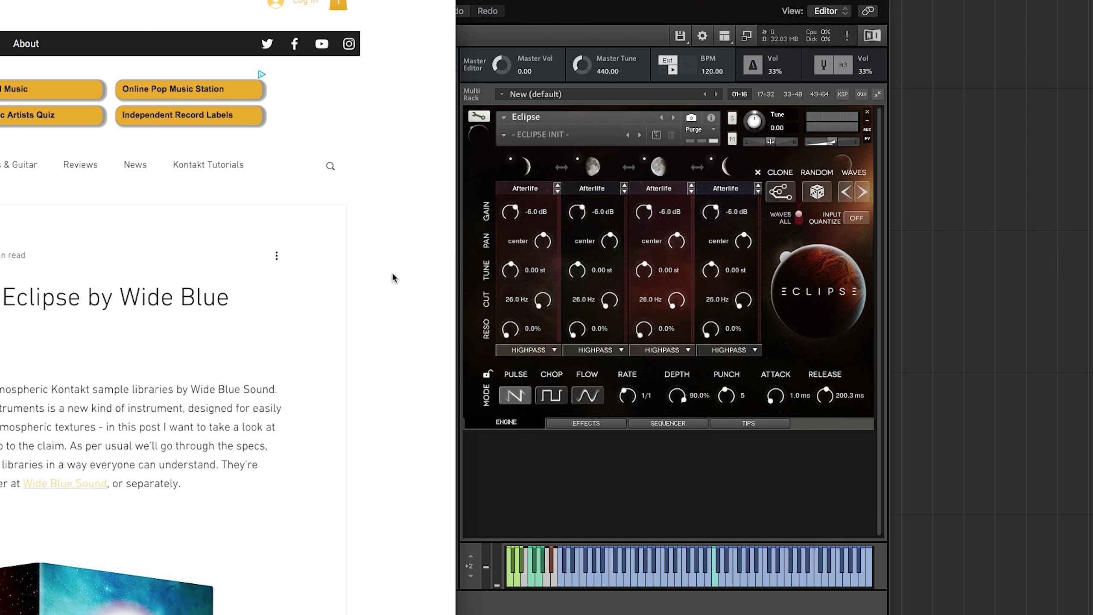
left_click(974, 267)
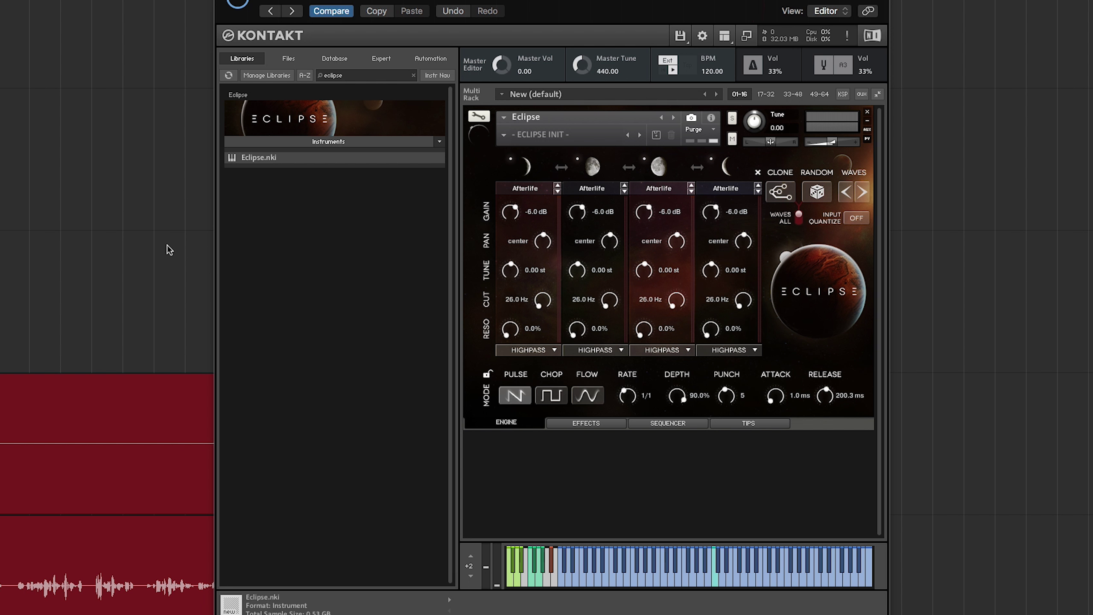